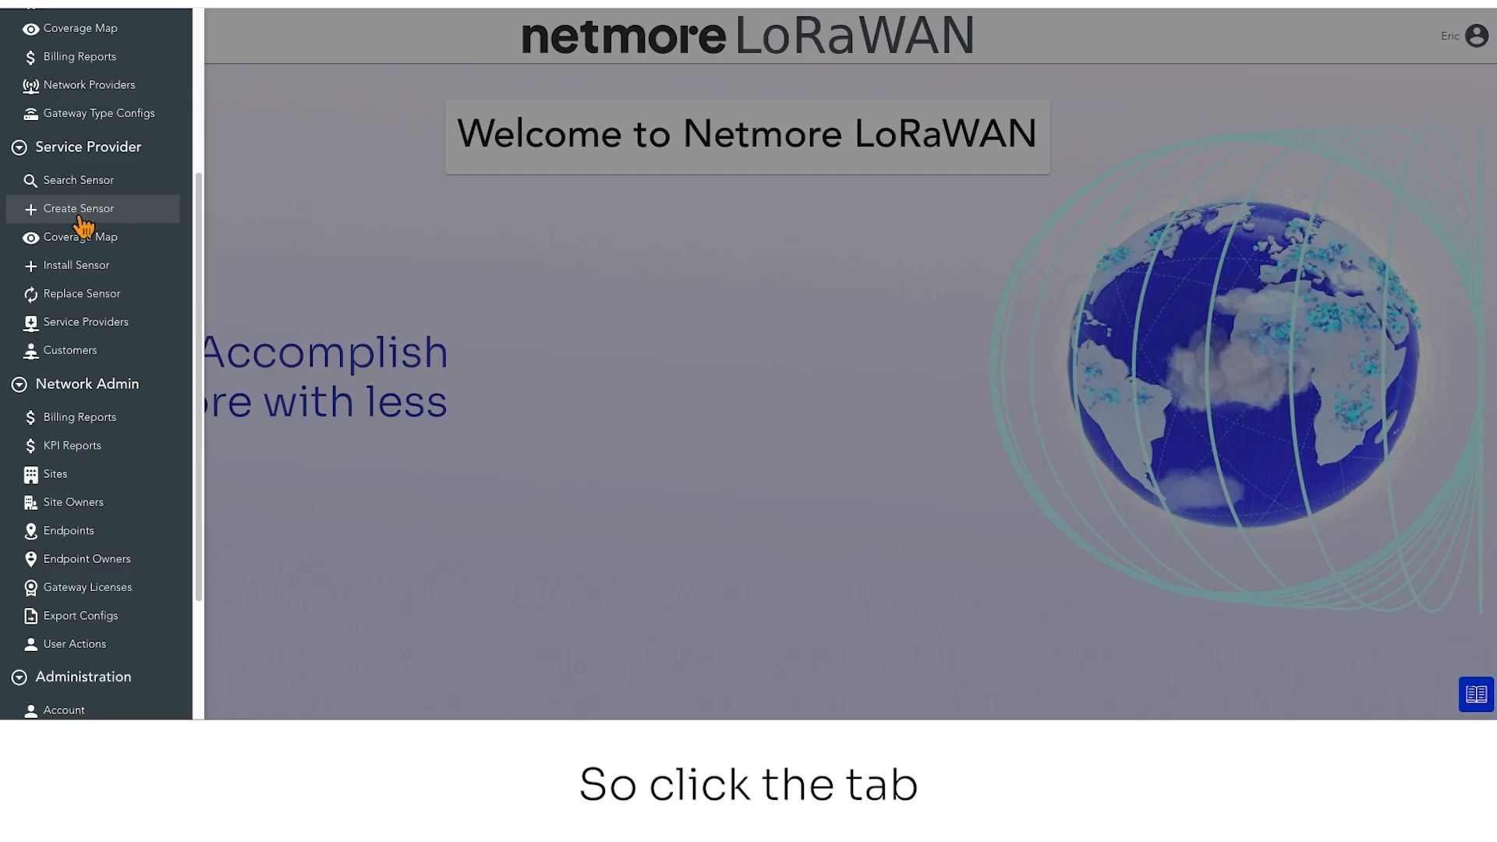
# Open the Create Sensor form and look through its fields for creating a single sensor
pyautogui.click(81, 220)
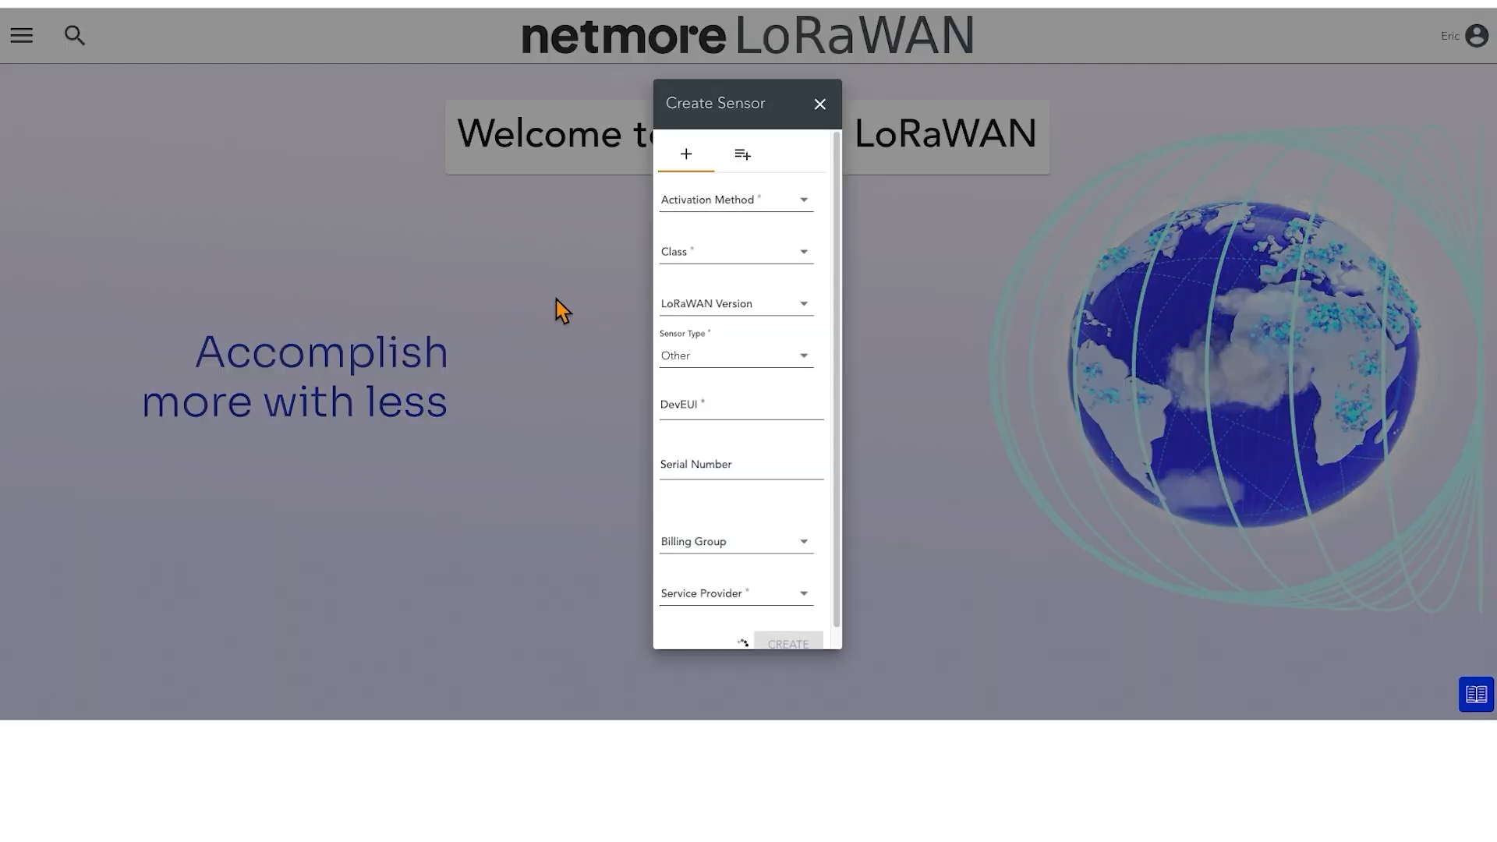
pyautogui.scroll(-1, 796, 471)
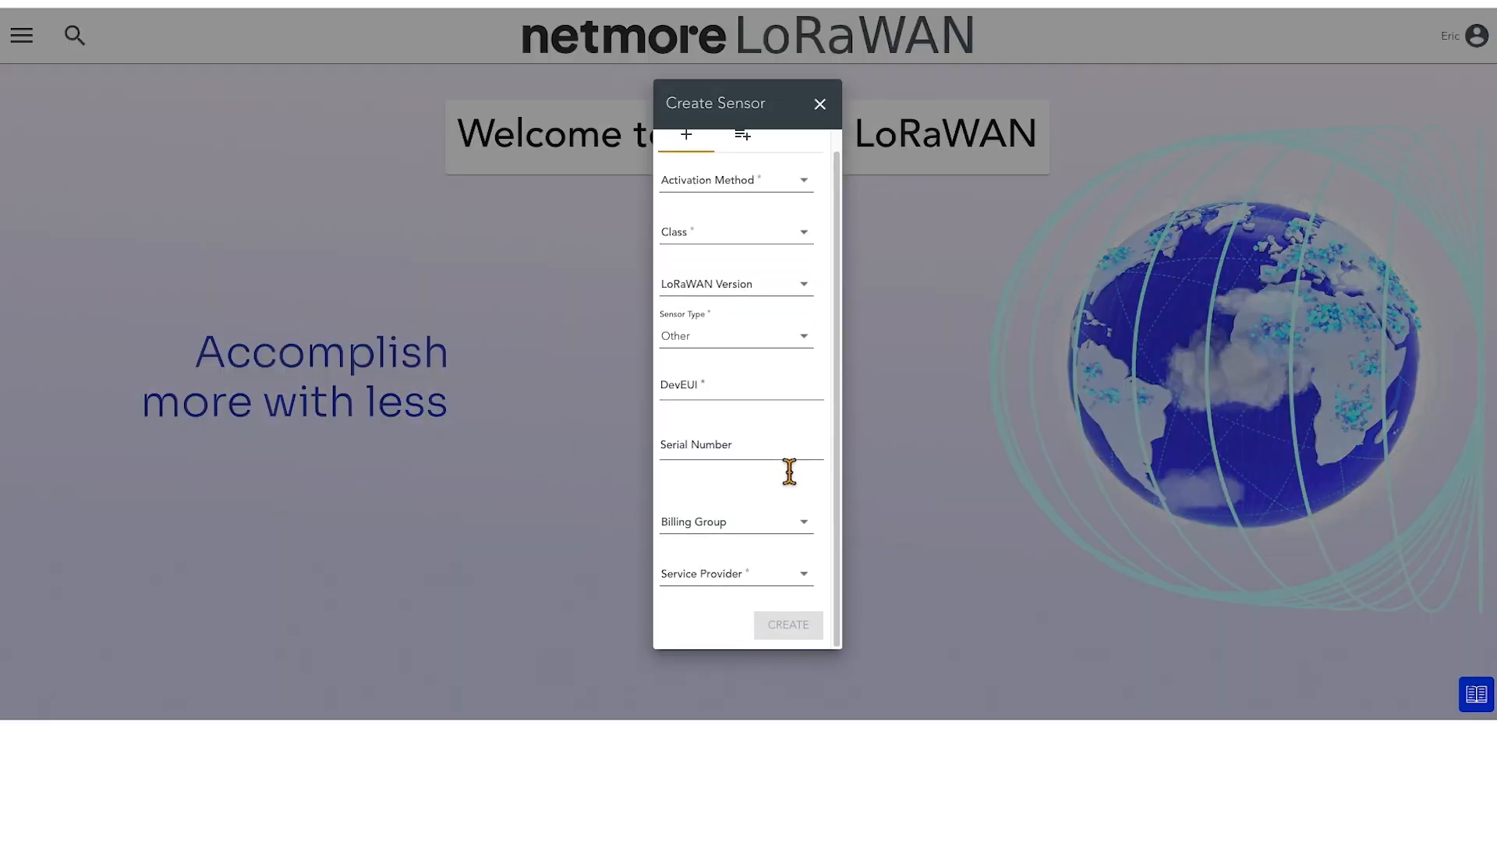
pyautogui.scroll(1, 741, 456)
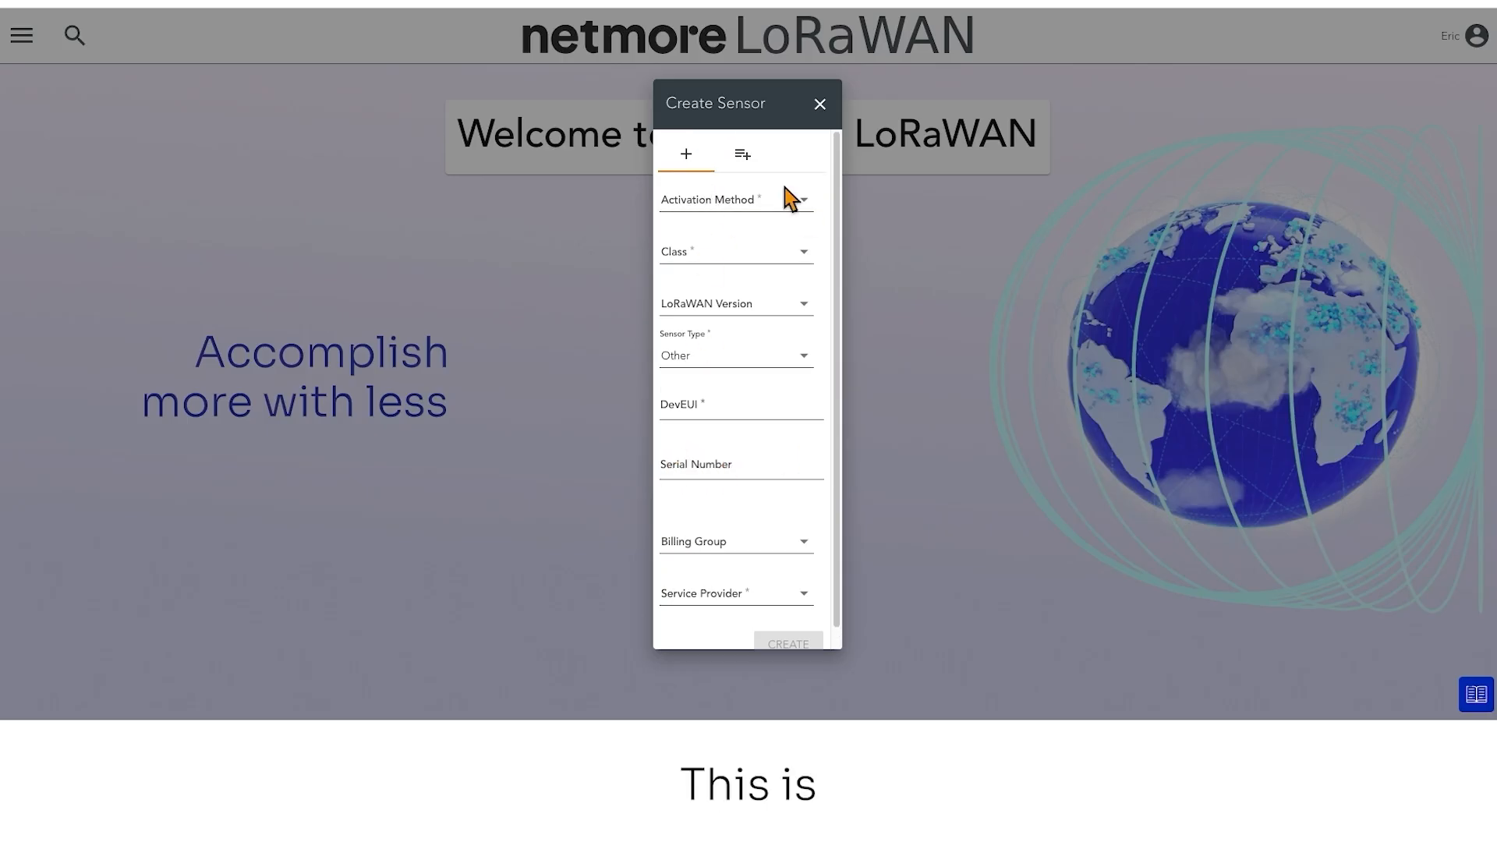
pyautogui.scroll(-1, 694, 436)
pyautogui.scroll(1, 710, 476)
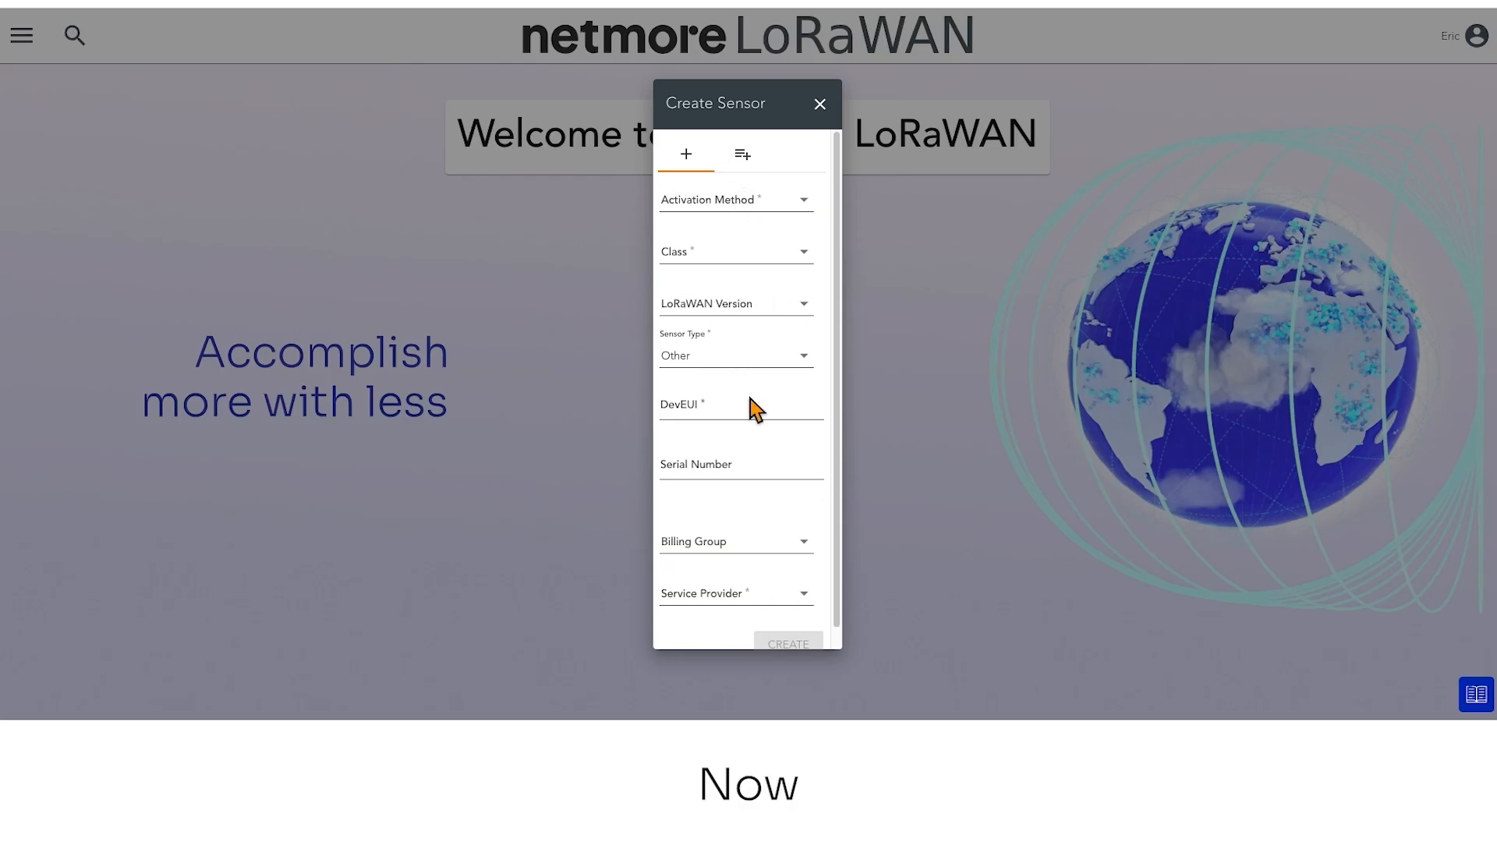
pyautogui.scroll(-1, 751, 400)
pyautogui.scroll(1, 751, 399)
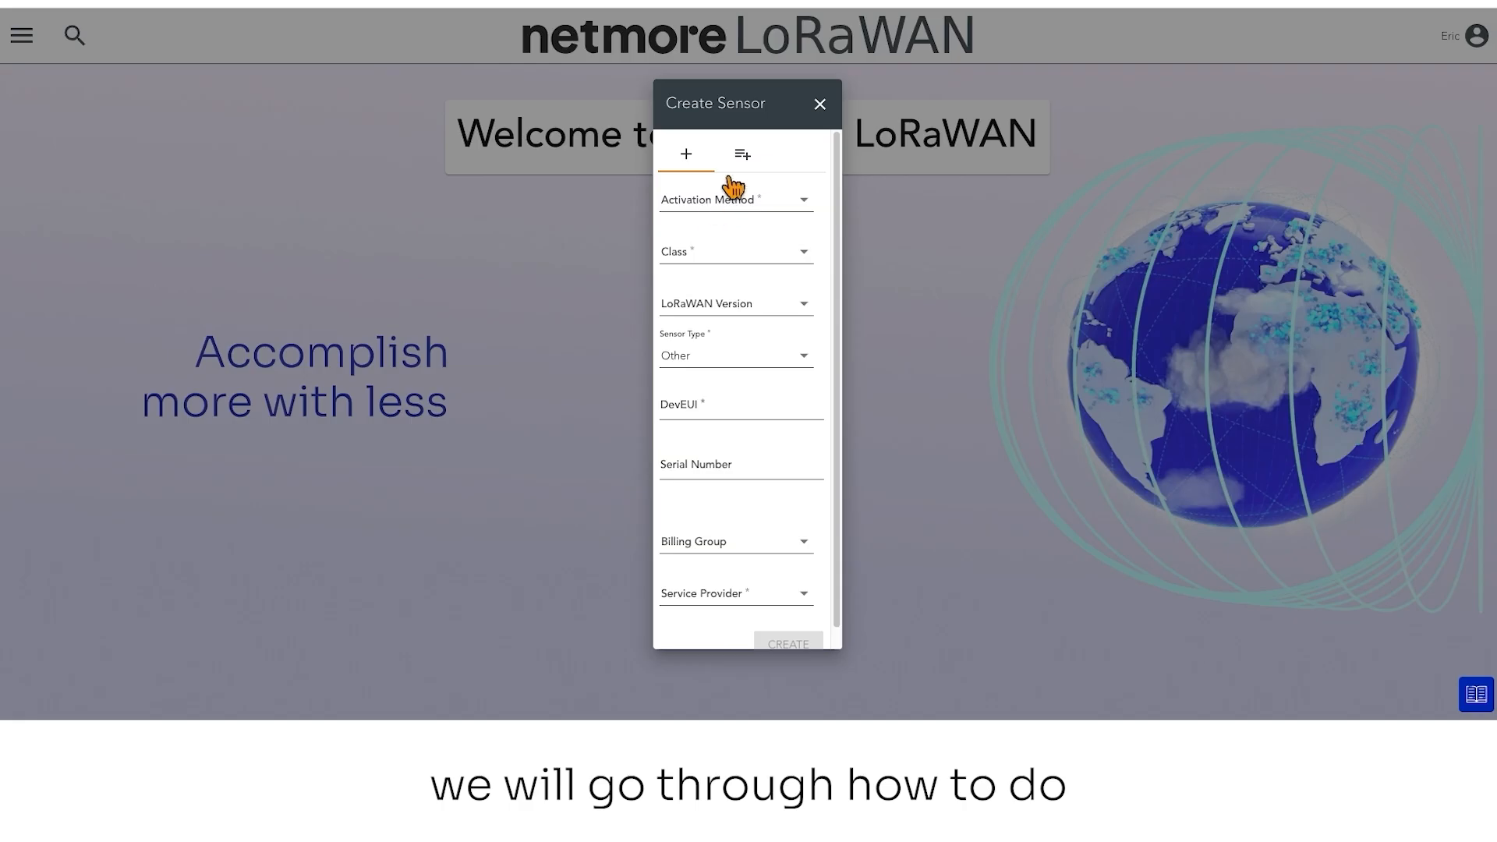
# Open the Excel template generator for creating multiple sensors and review its selectable columns
pyautogui.click(743, 155)
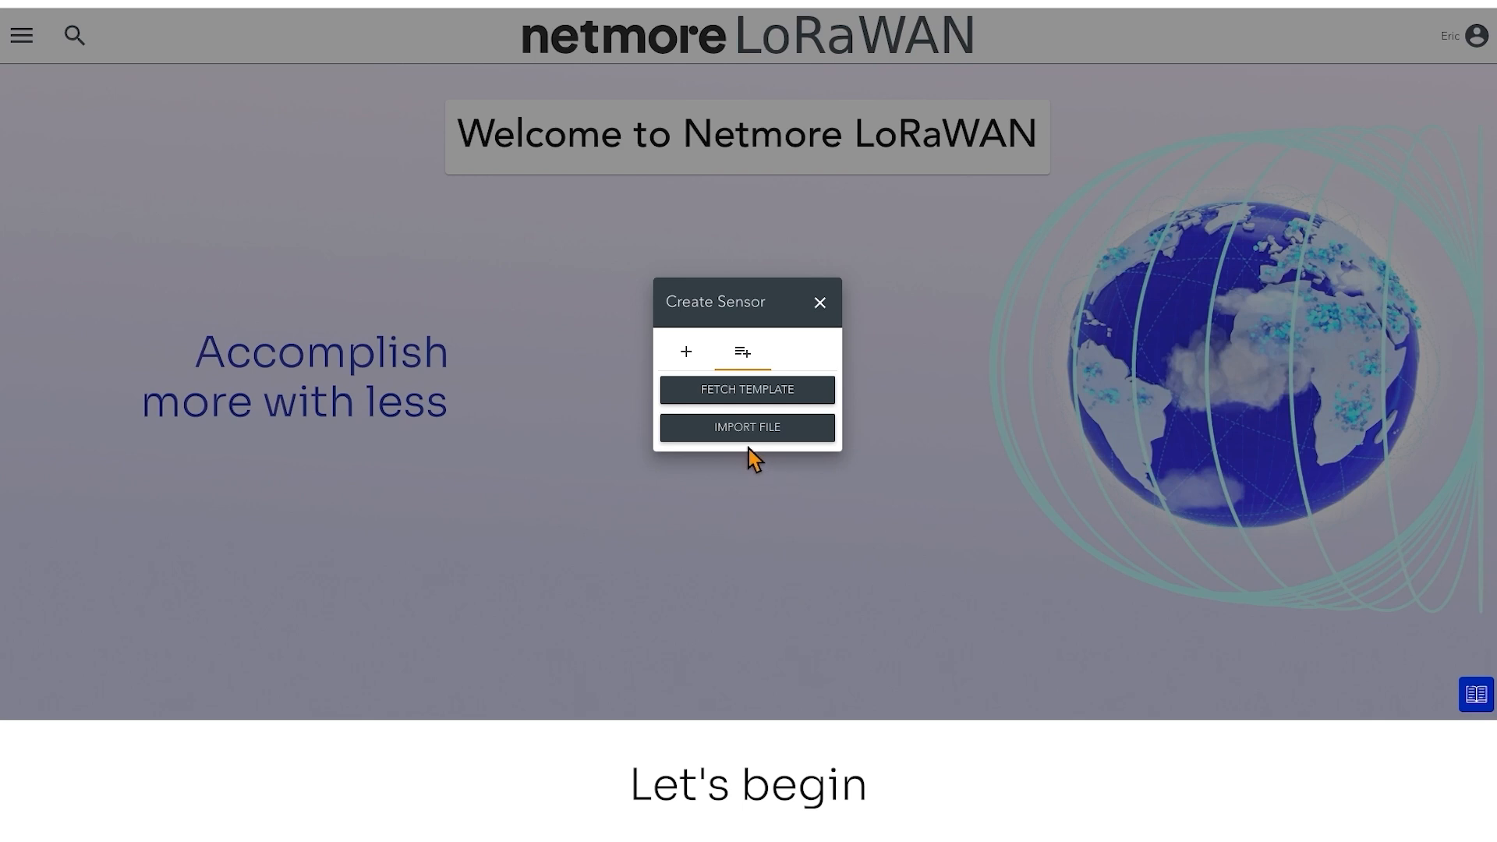
pyautogui.click(772, 401)
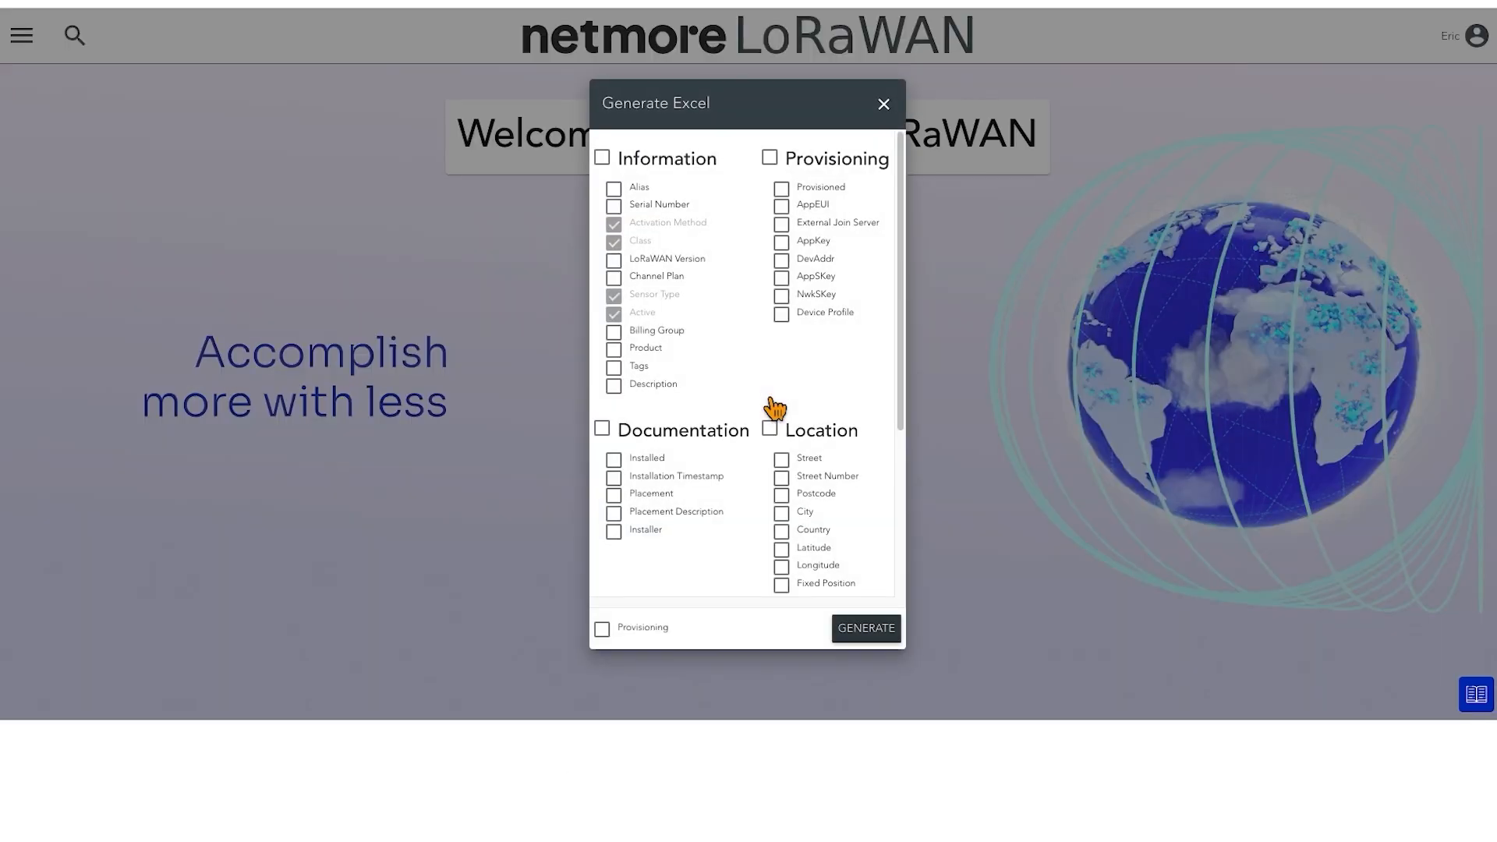
pyautogui.moveTo(902, 174); pyautogui.dragTo(936, 140)
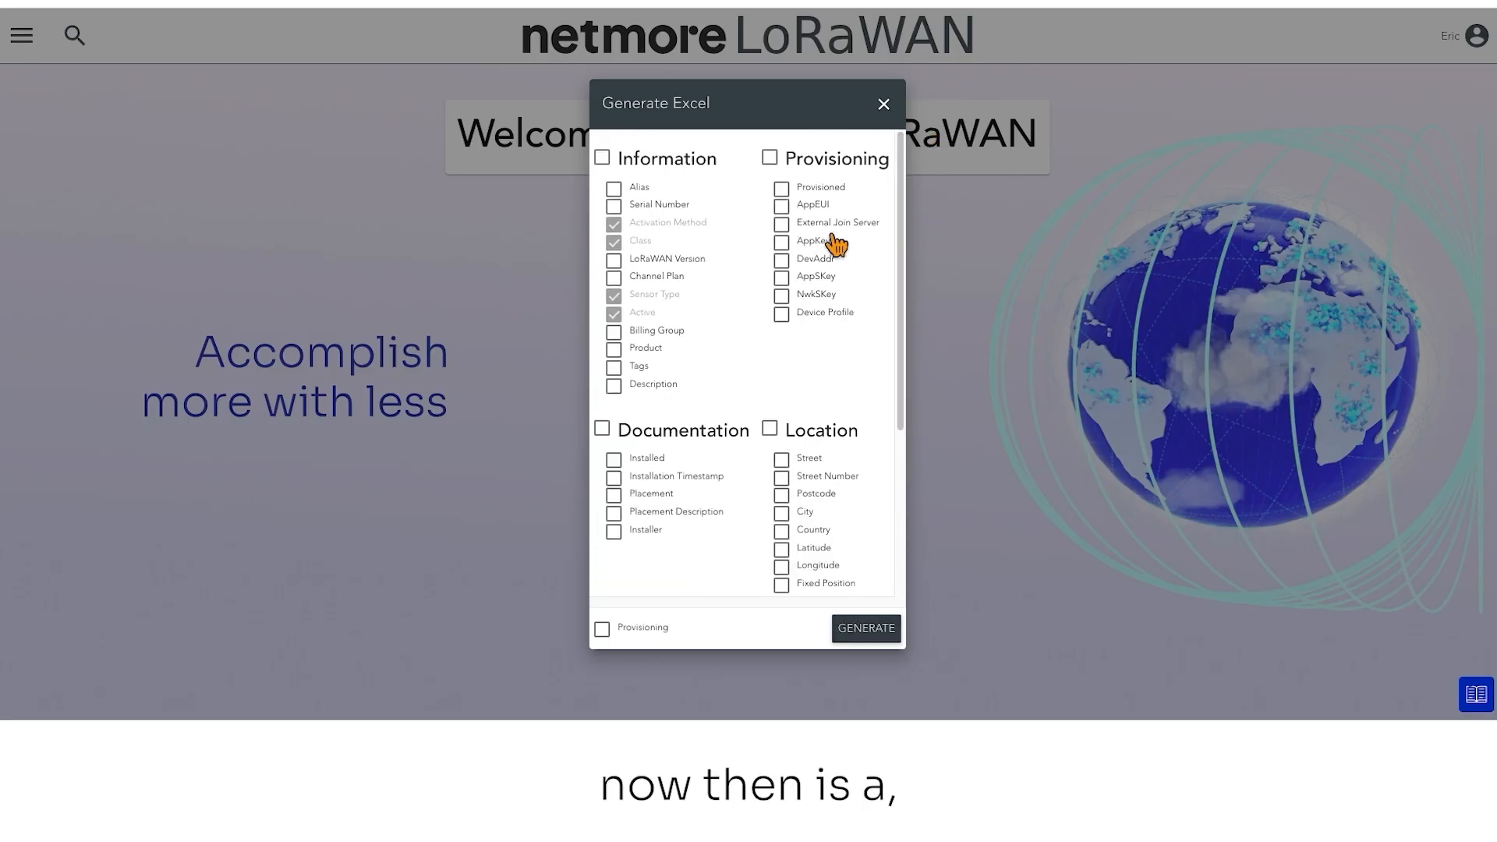
pyautogui.scroll(-4, 651, 401)
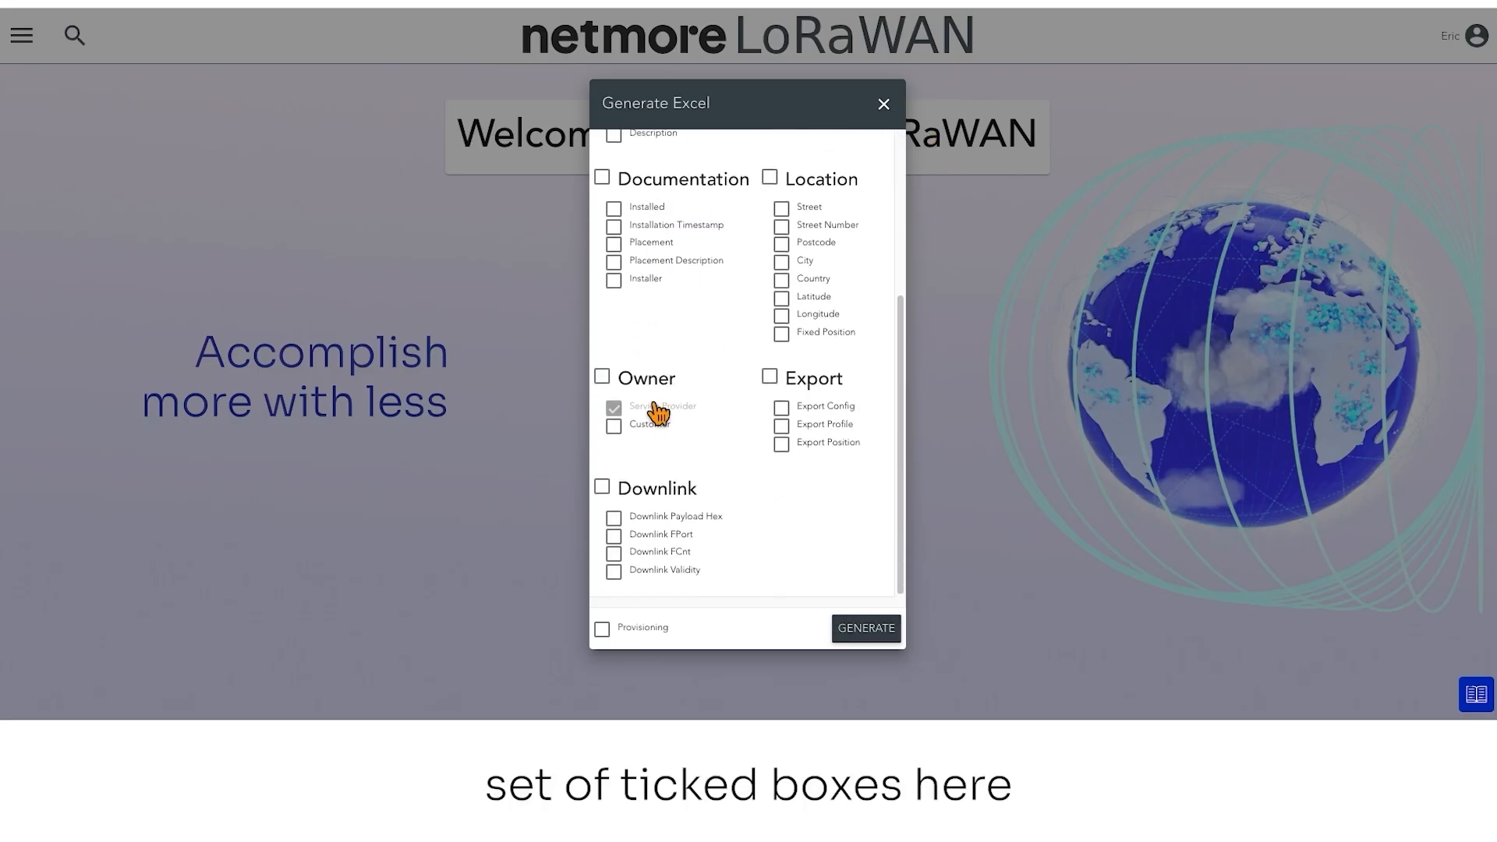
pyautogui.scroll(4, 662, 414)
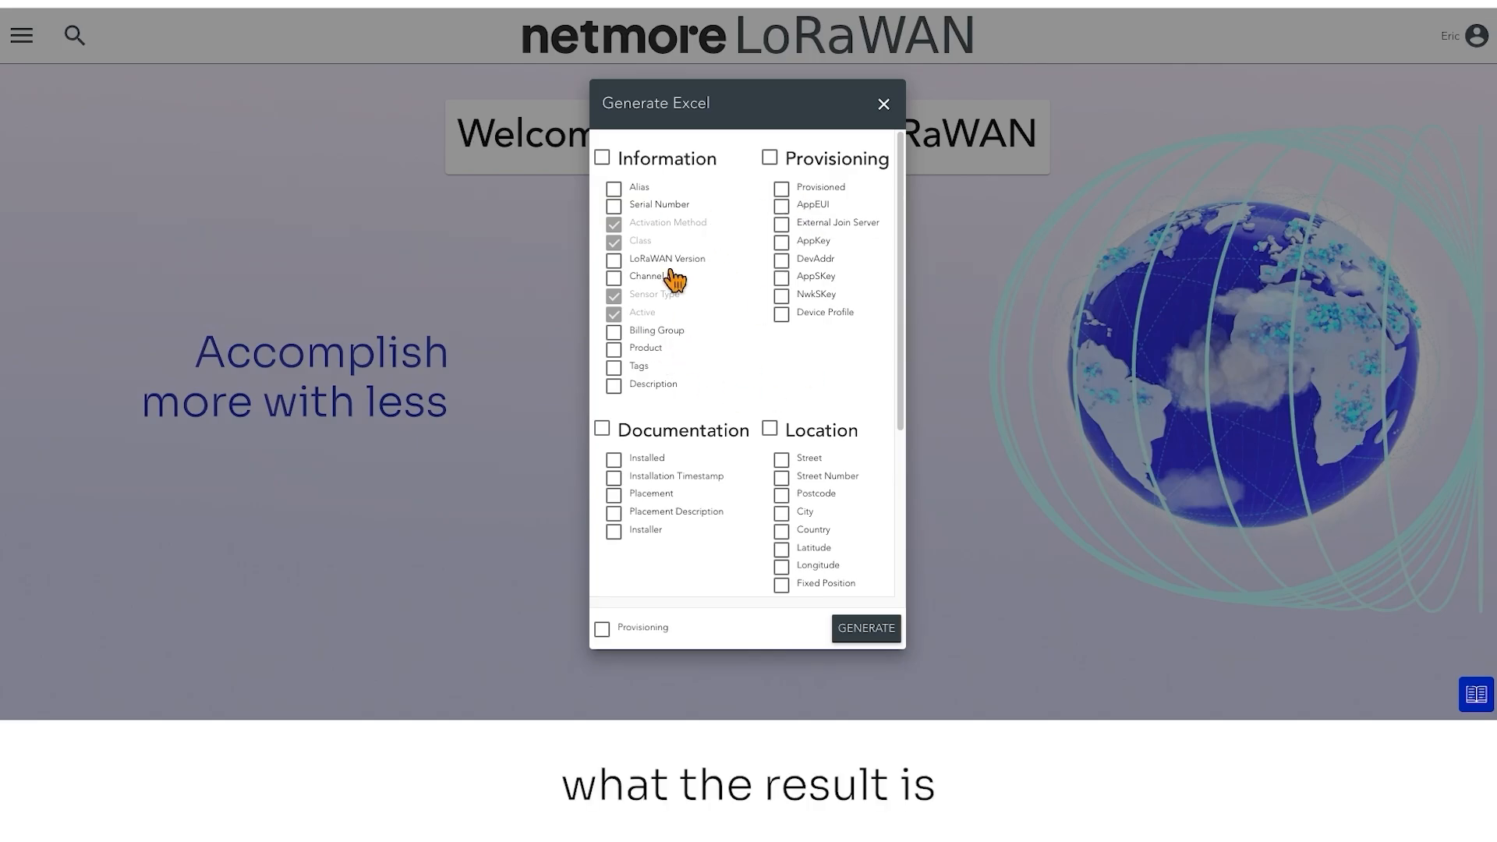
pyautogui.click(615, 191)
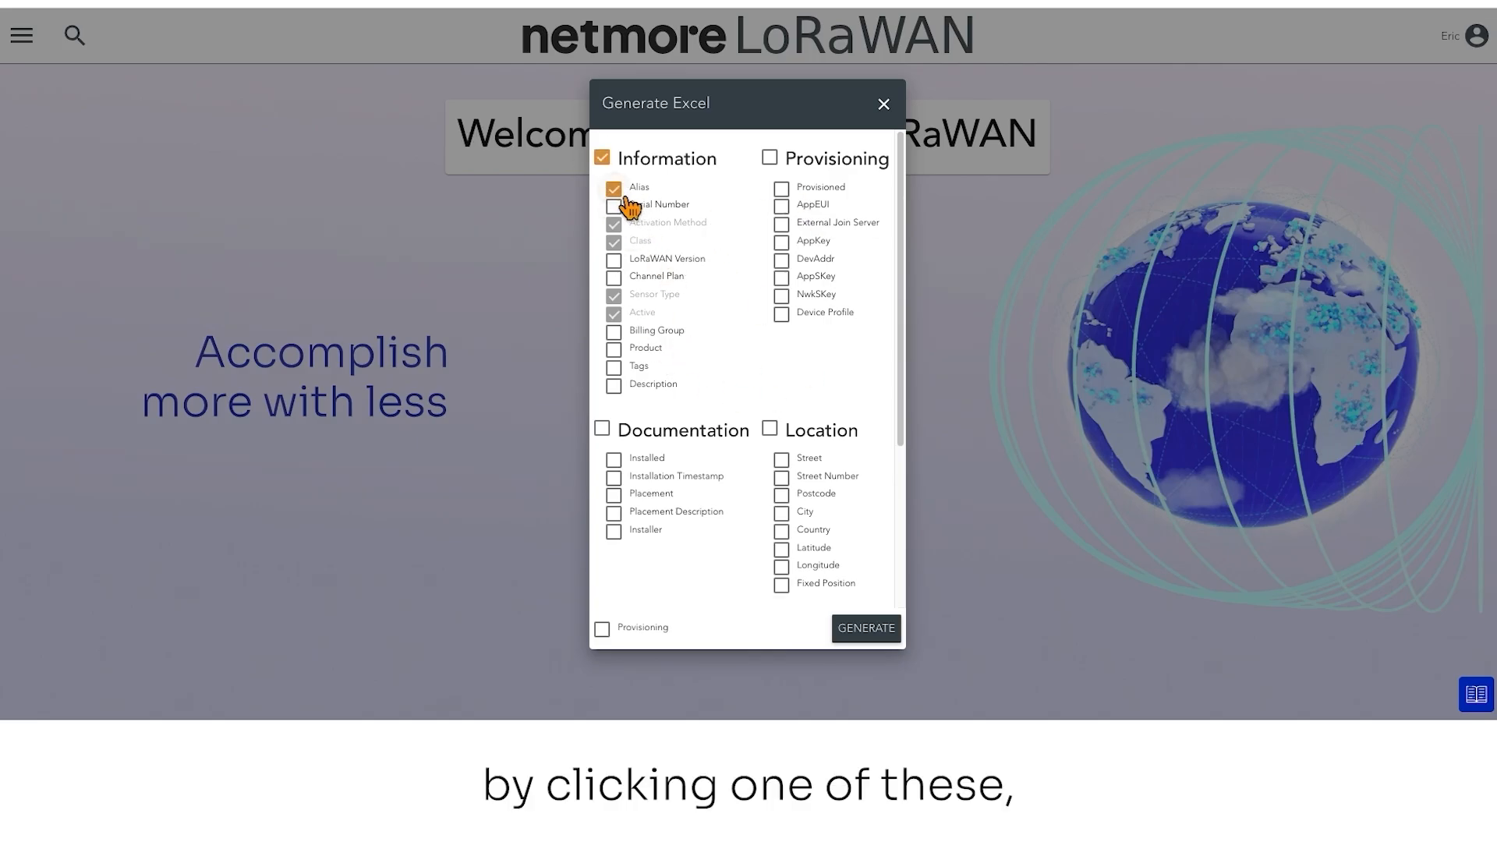
pyautogui.click(796, 253)
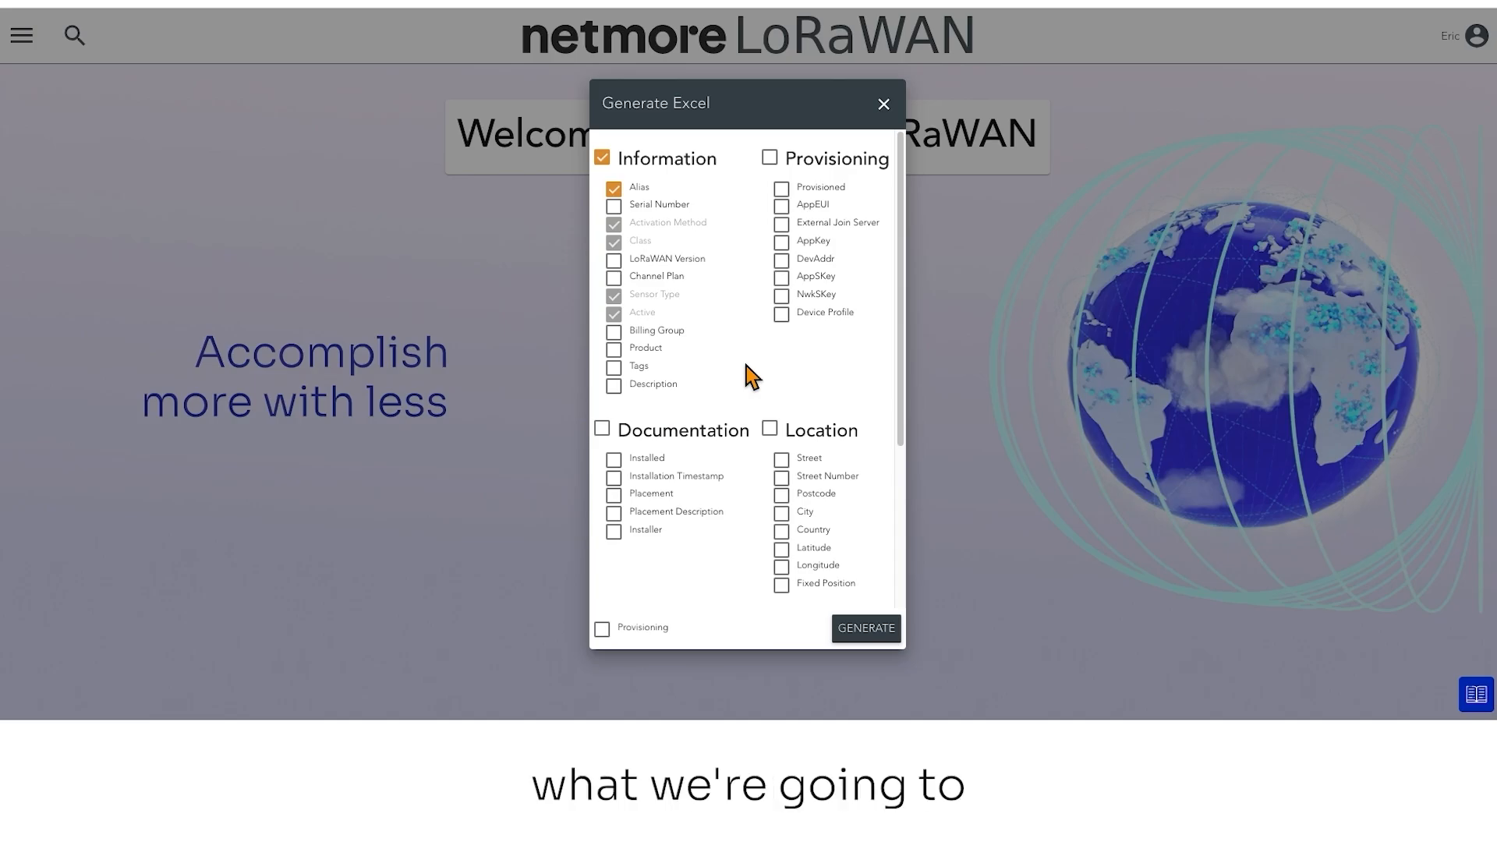
pyautogui.scroll(-1, 741, 265)
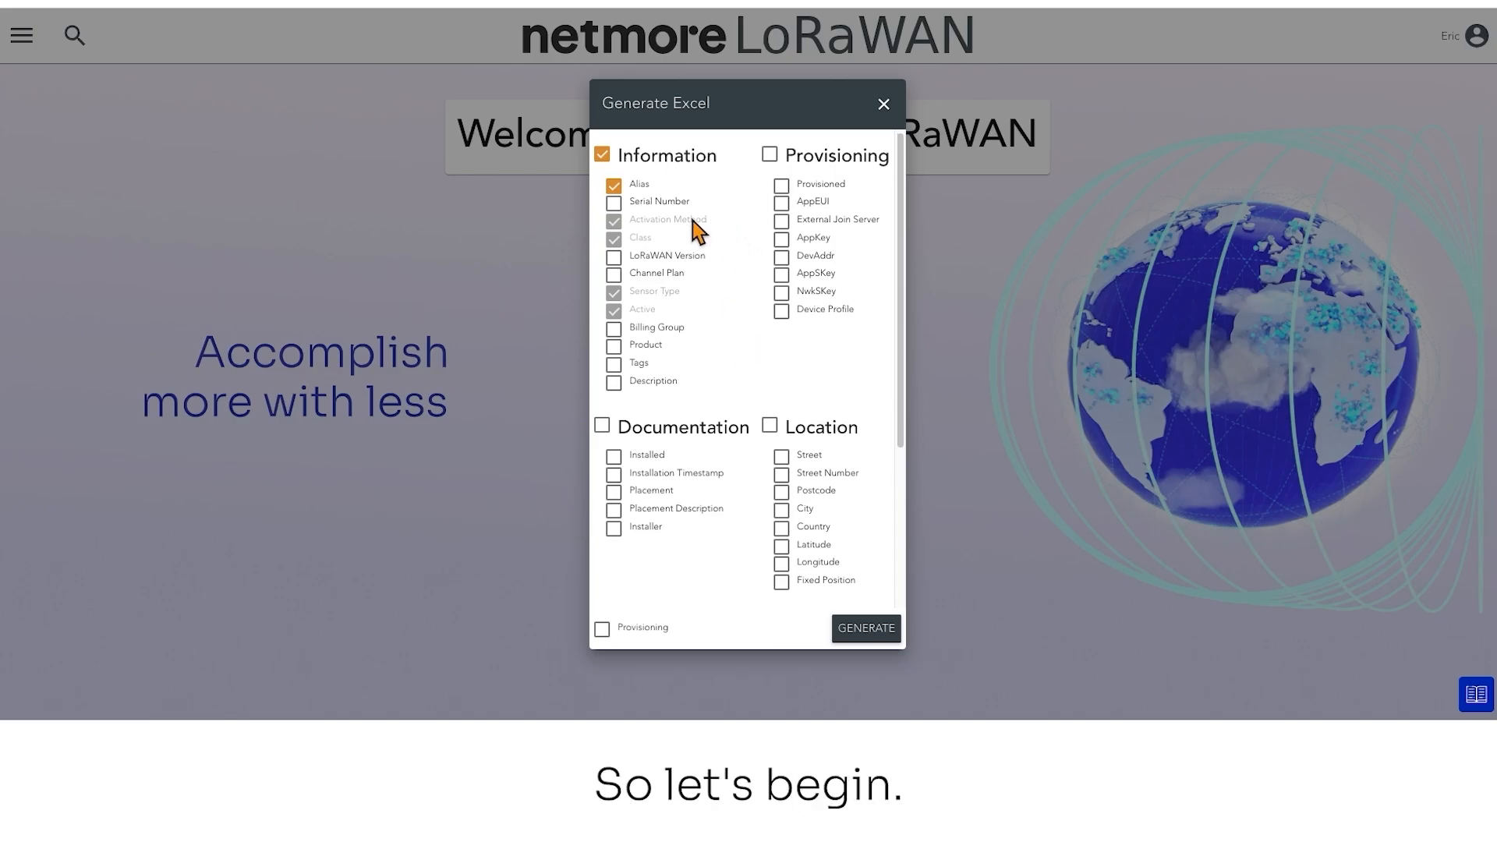
pyautogui.click(628, 191)
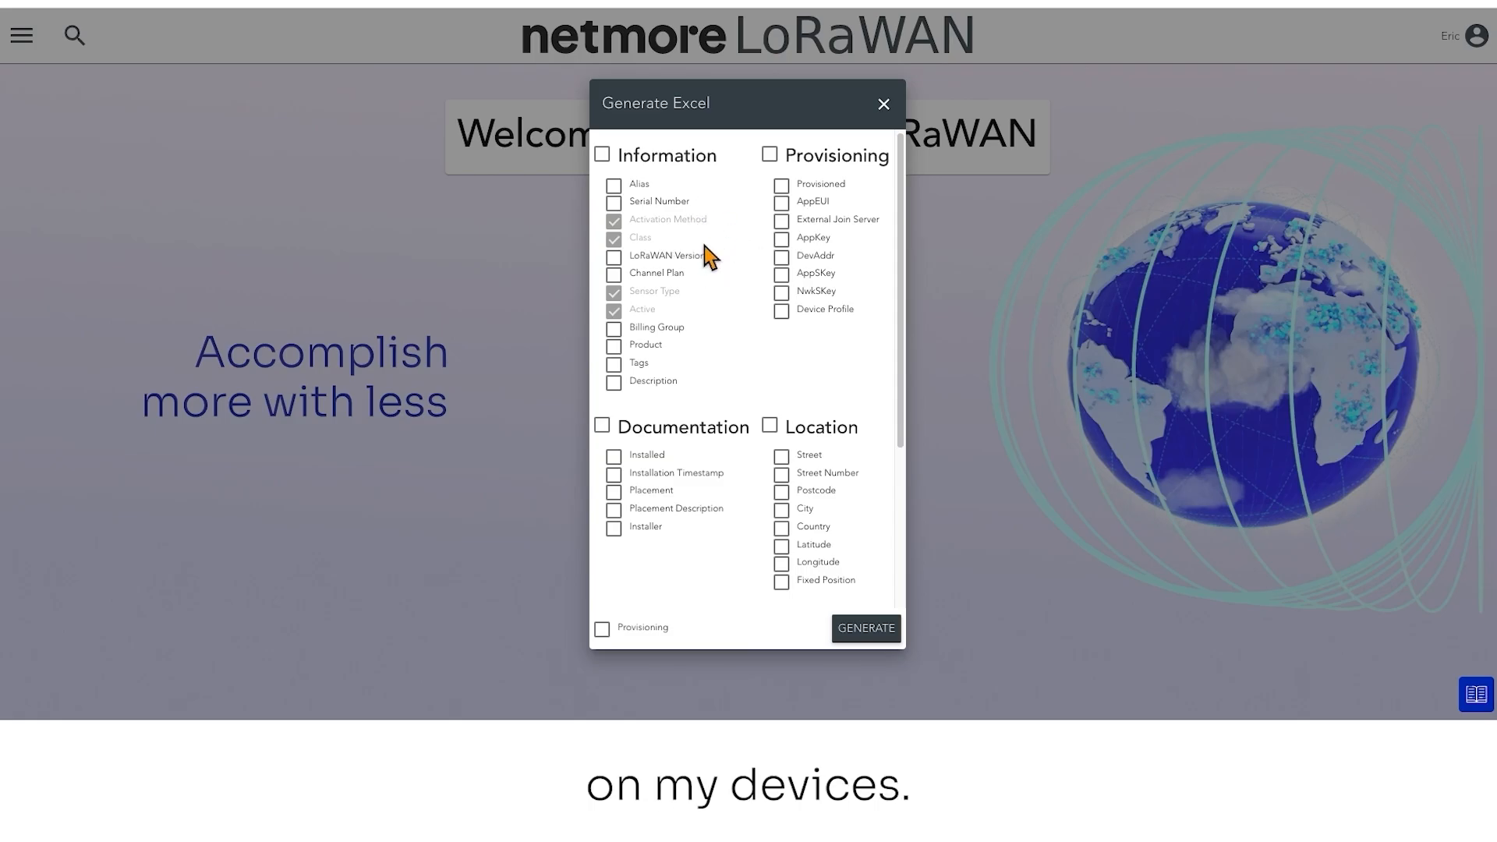
# Include the Alias, Serial Number, LoRaWAN Version, Channel Plan, Billing Group and Tags columns in the template
pyautogui.click(622, 195)
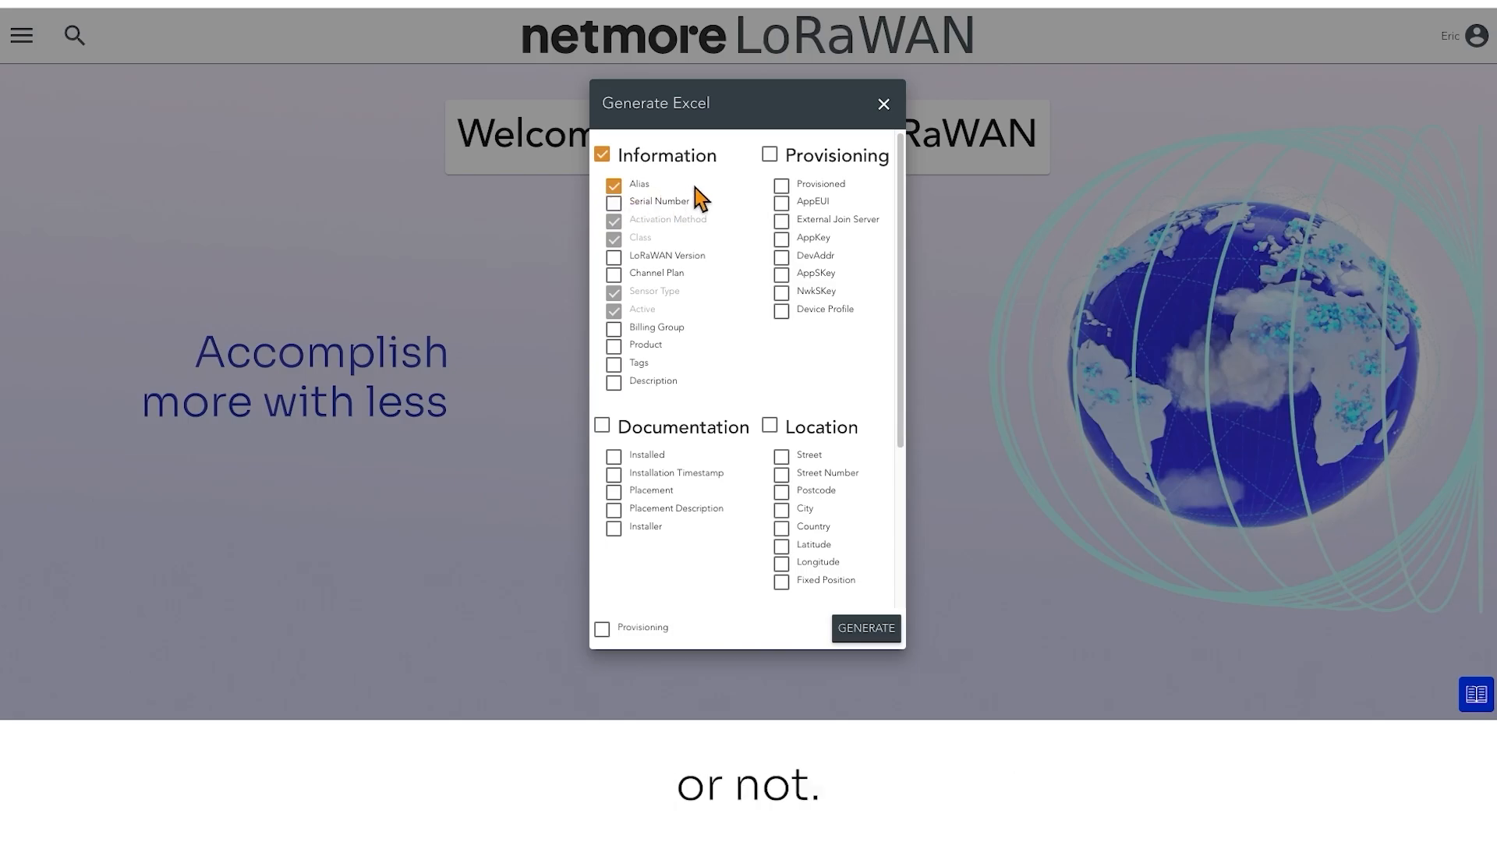
pyautogui.click(616, 205)
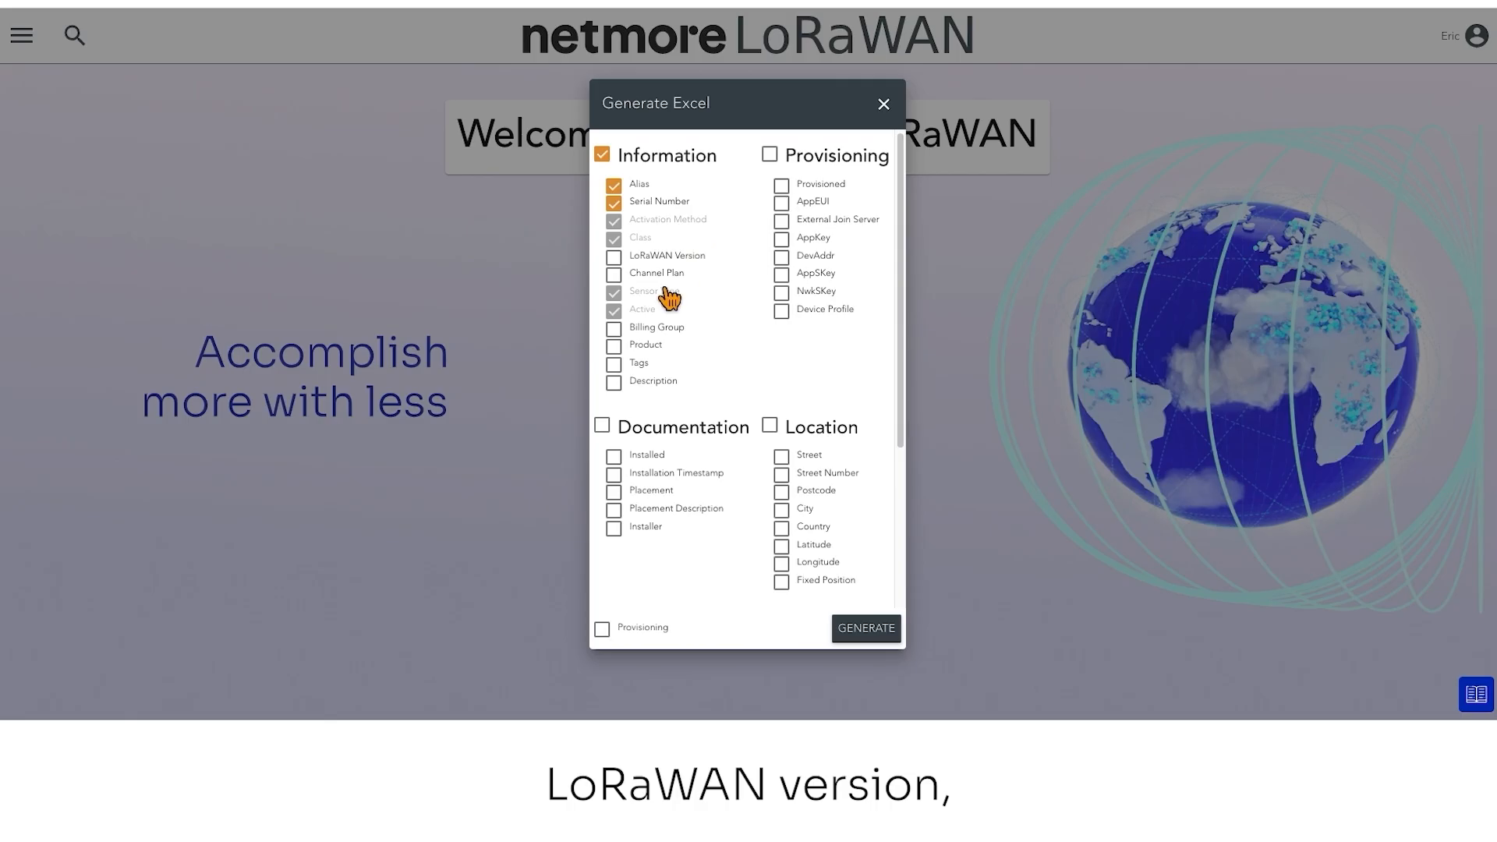
pyautogui.click(617, 259)
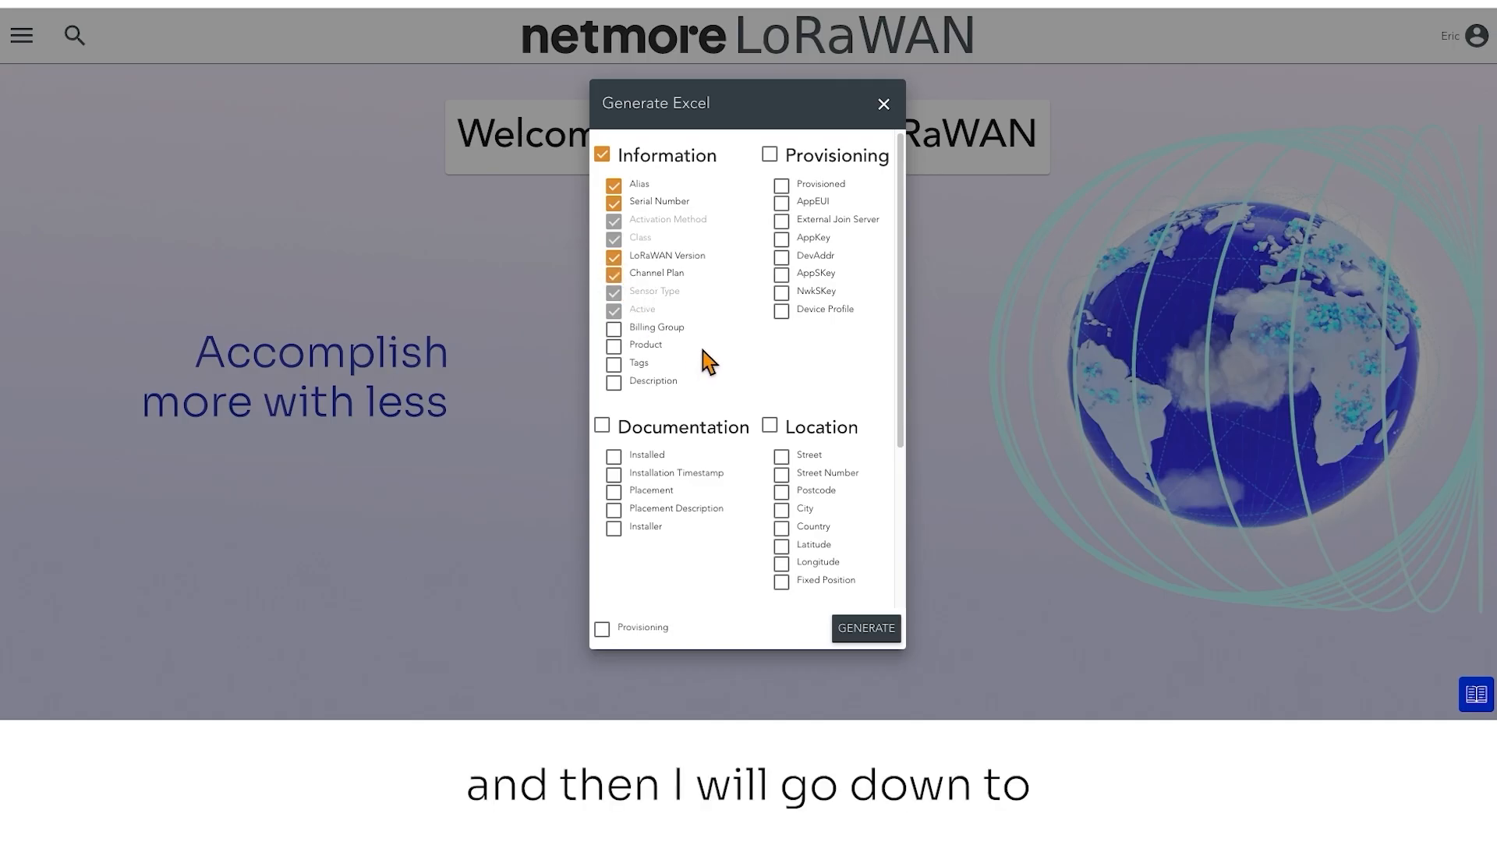
pyautogui.click(614, 329)
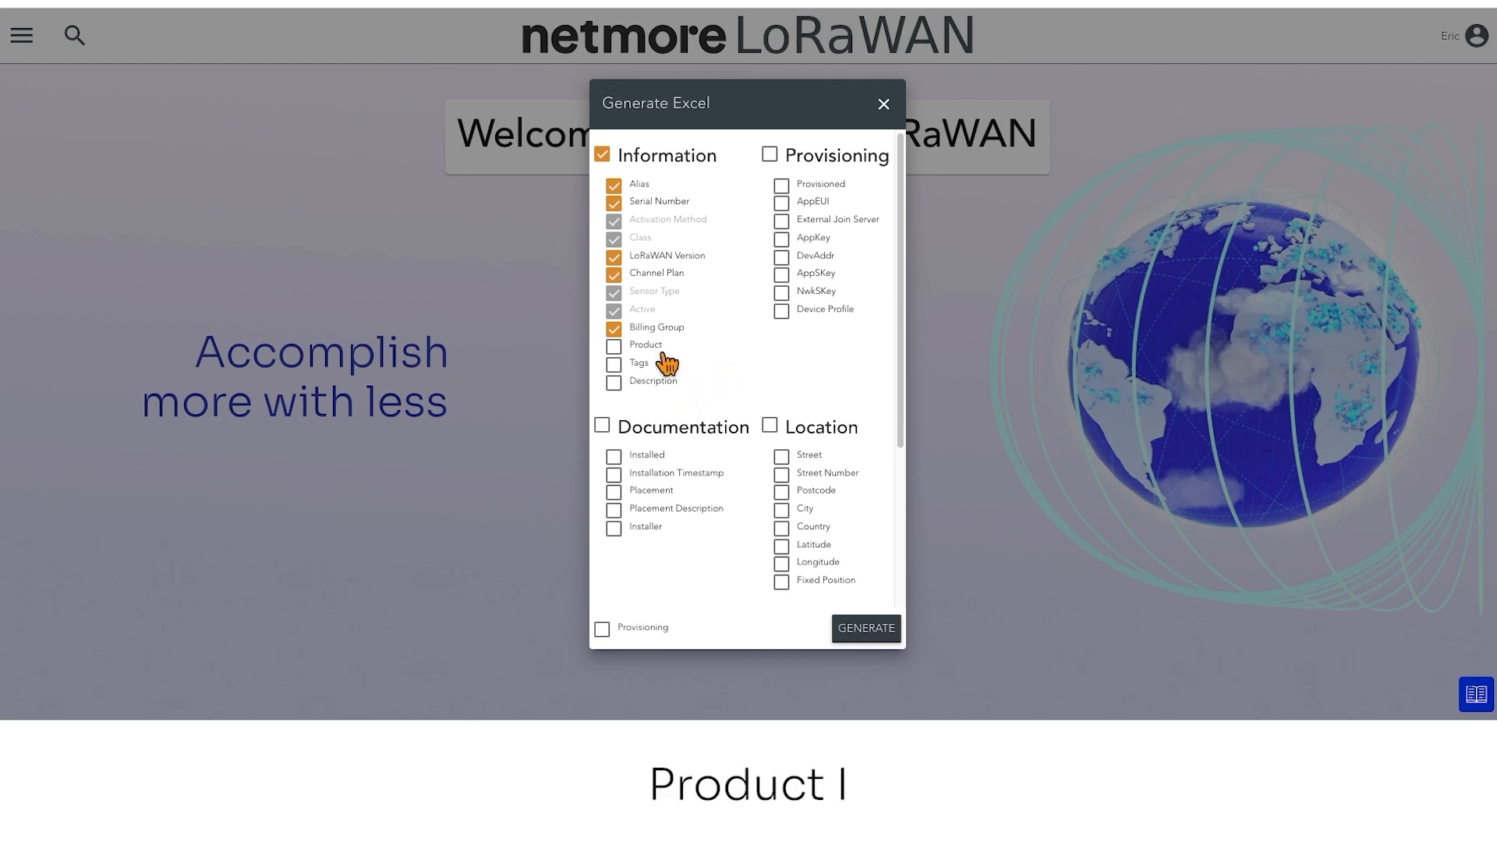
pyautogui.click(616, 365)
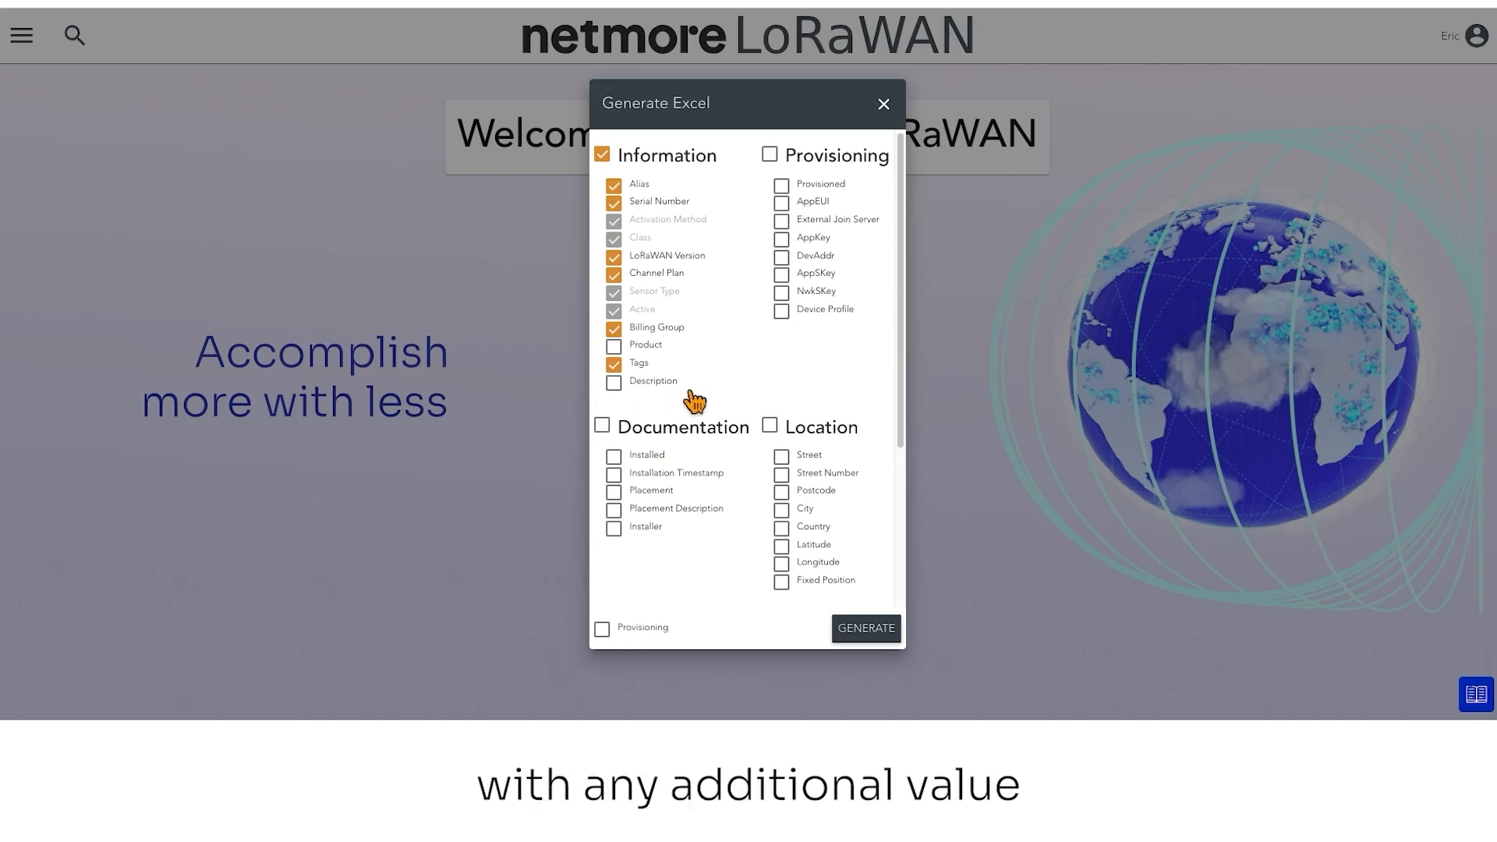
# Add Provisioned, AppEUI, AppKey, DevAddr, Installed, Placement, Placement Description, Installer, Latitude, Longitude, Fixed Position and Export Config columns, and generate the Excel template
pyautogui.scroll(1, 659, 404)
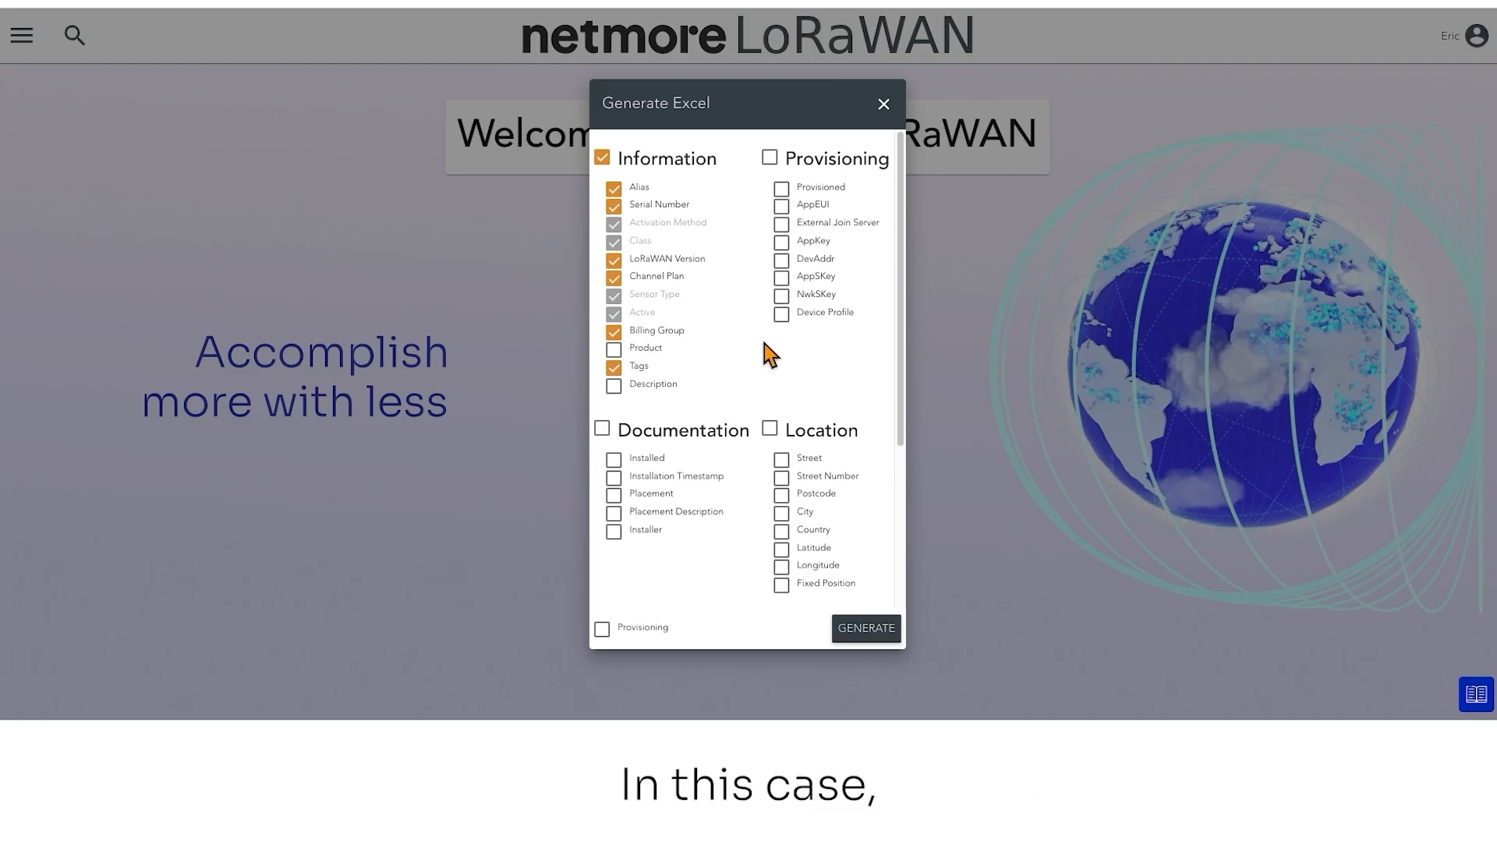
pyautogui.click(782, 190)
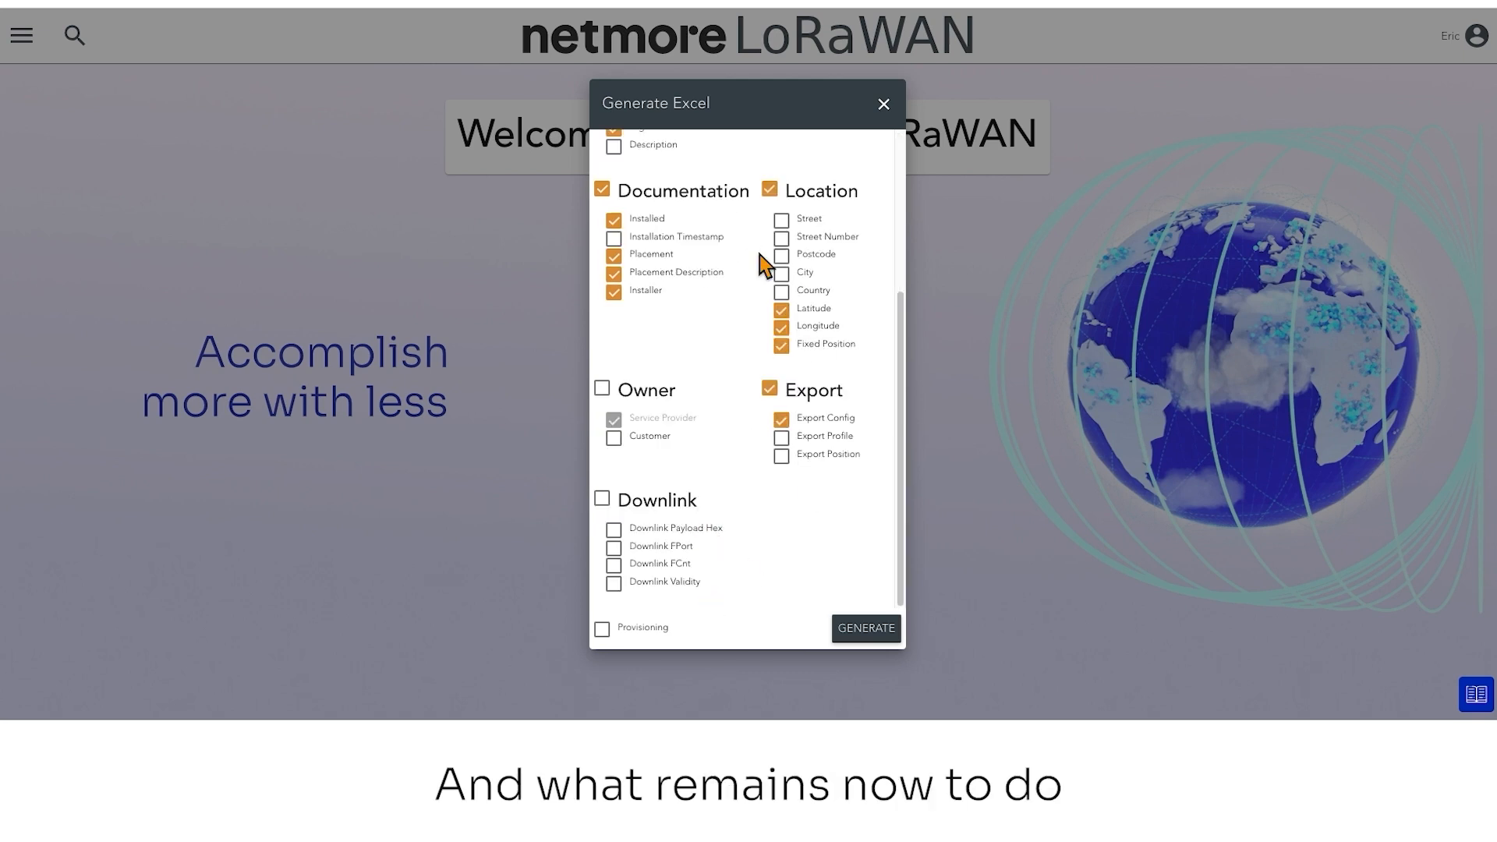
pyautogui.click(873, 641)
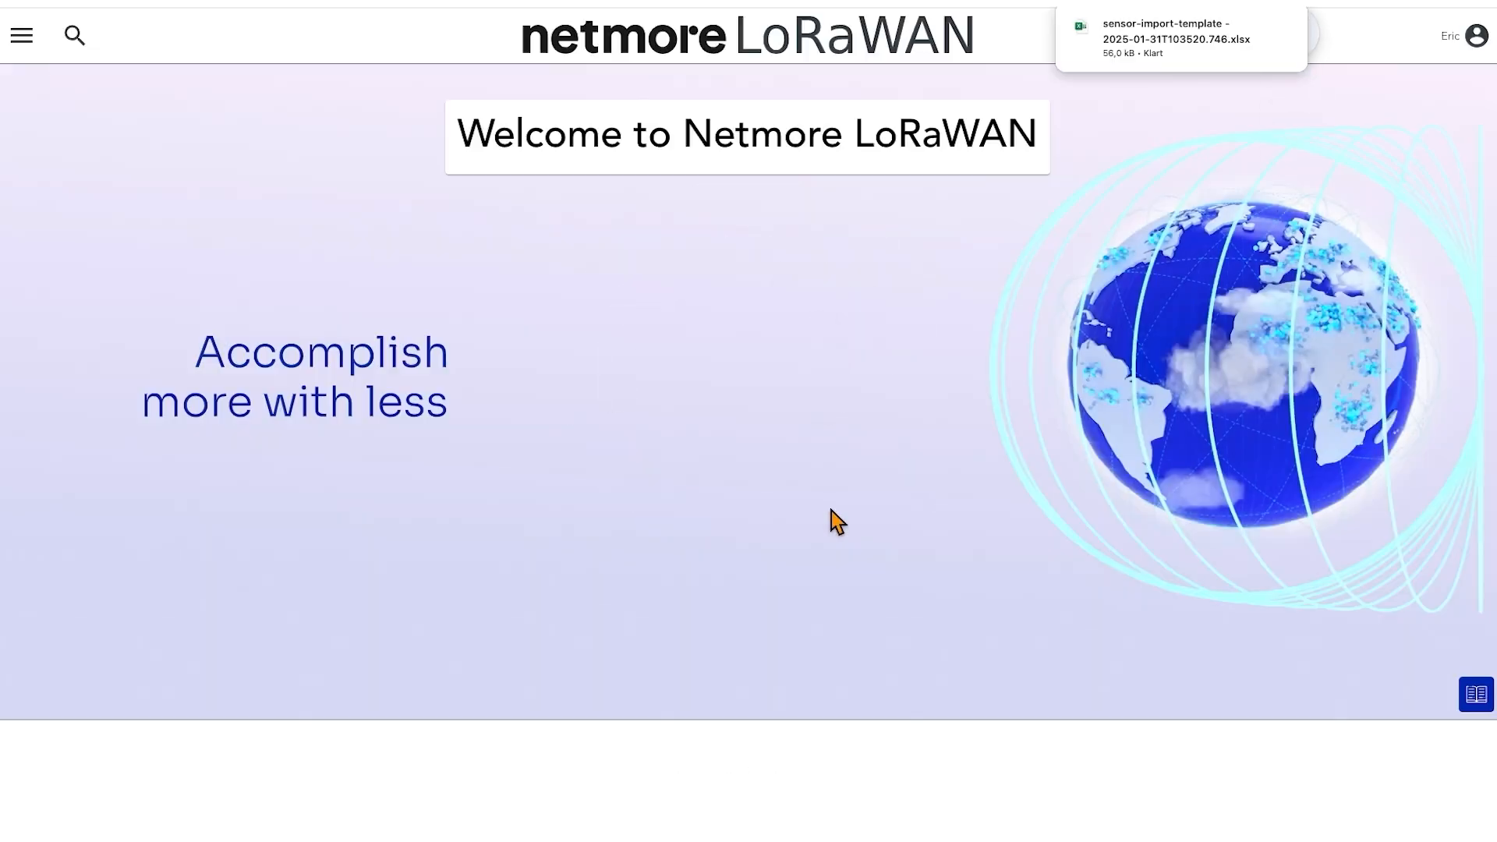
# Open the downloaded sensor-import-template workbook in Excel and position its window over the portal
pyautogui.moveTo(1090, 62)
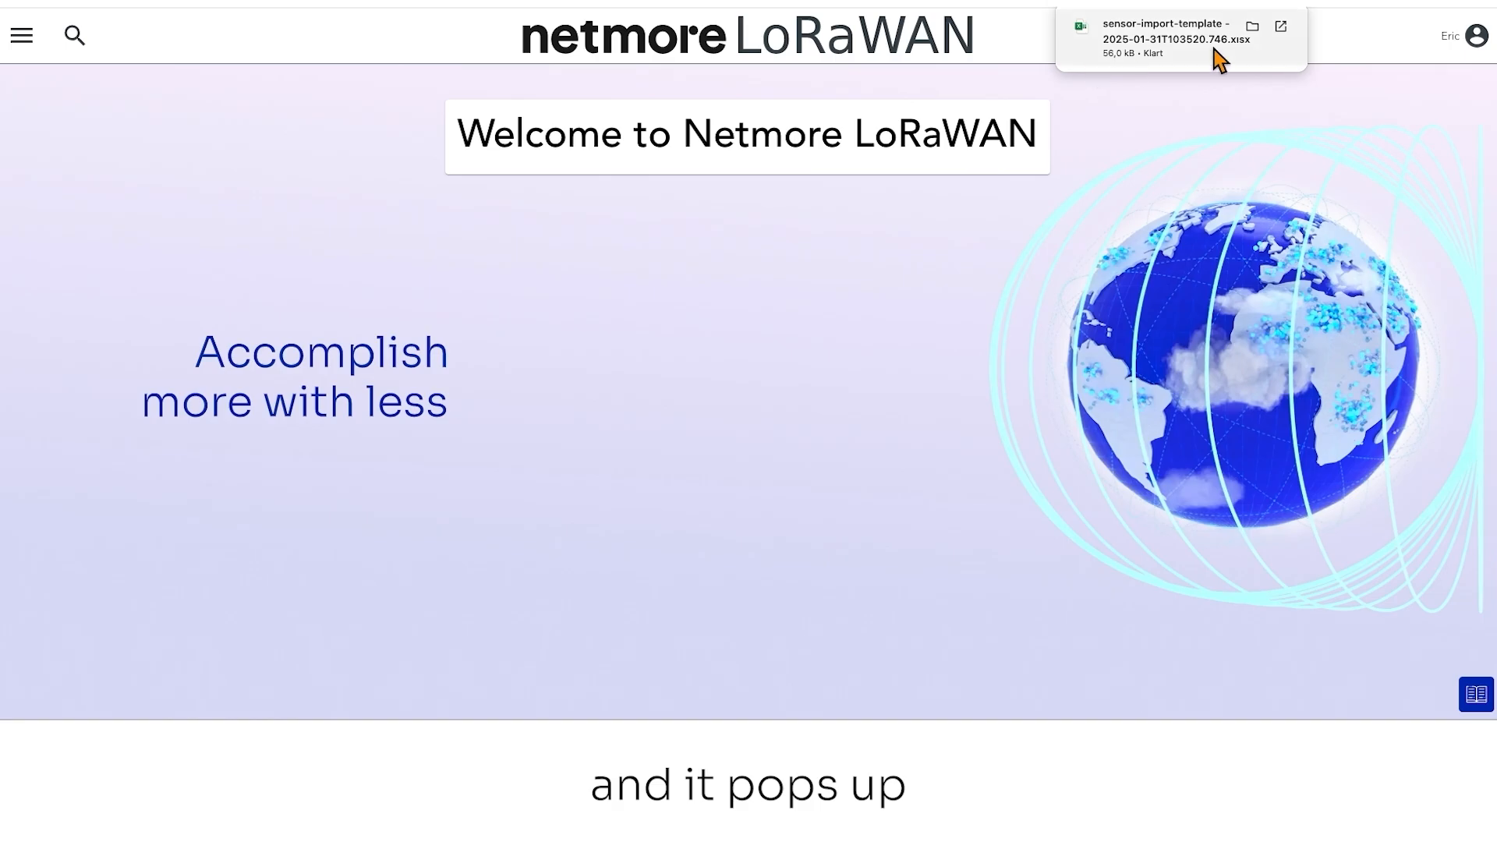
pyautogui.click(1195, 59)
pyautogui.moveTo(1073, 83)
pyautogui.mouseDown()
pyautogui.moveTo(843, 16)
pyautogui.moveTo(915, 42)
pyautogui.mouseUp()
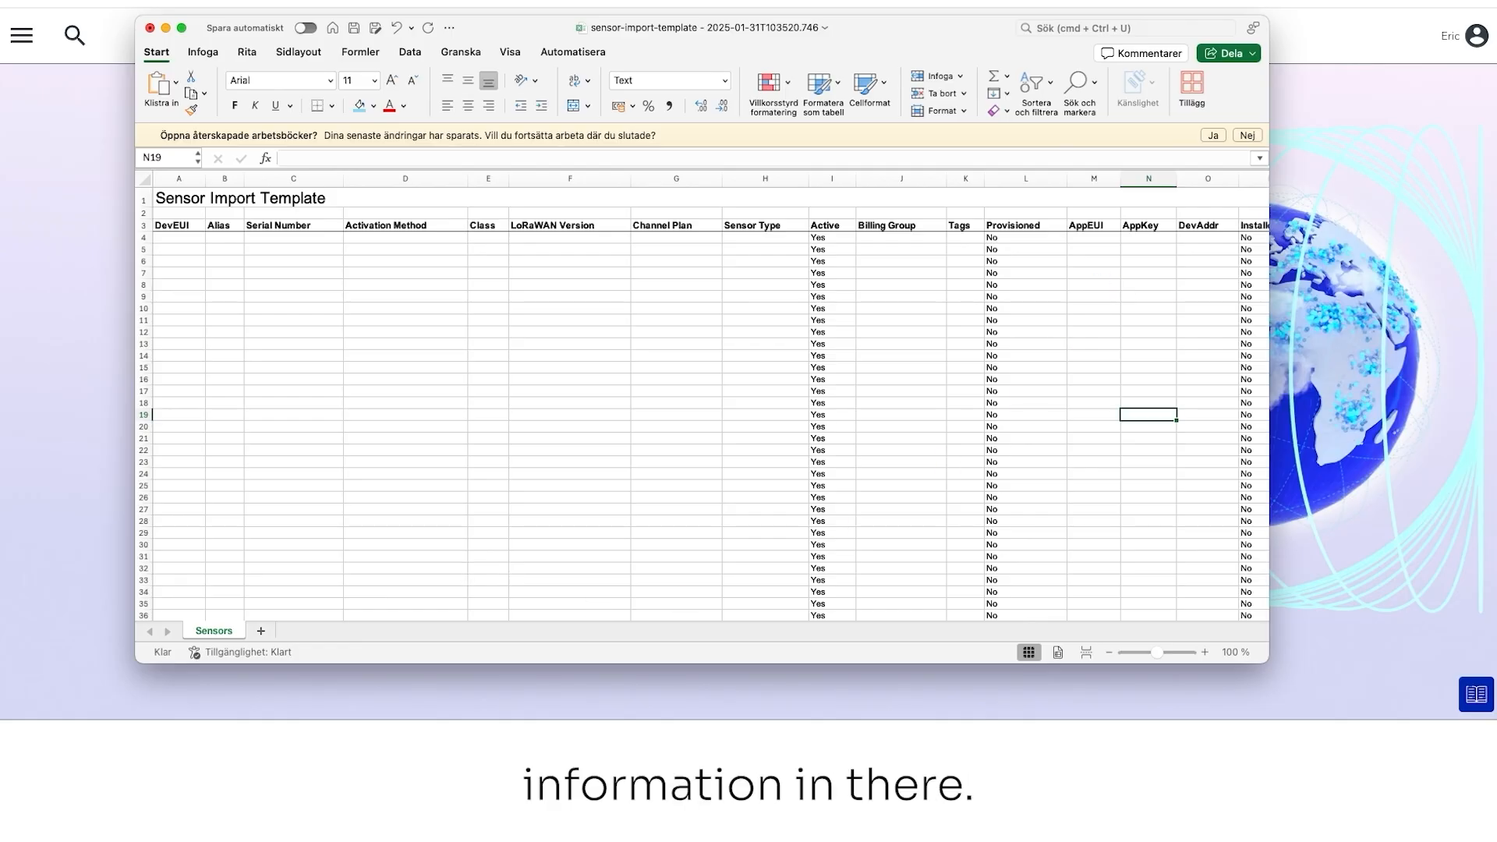
# Paste the three copied device identifiers into the DevEUI column from A4 and widen the column to fit them
pyautogui.press('super+grave')
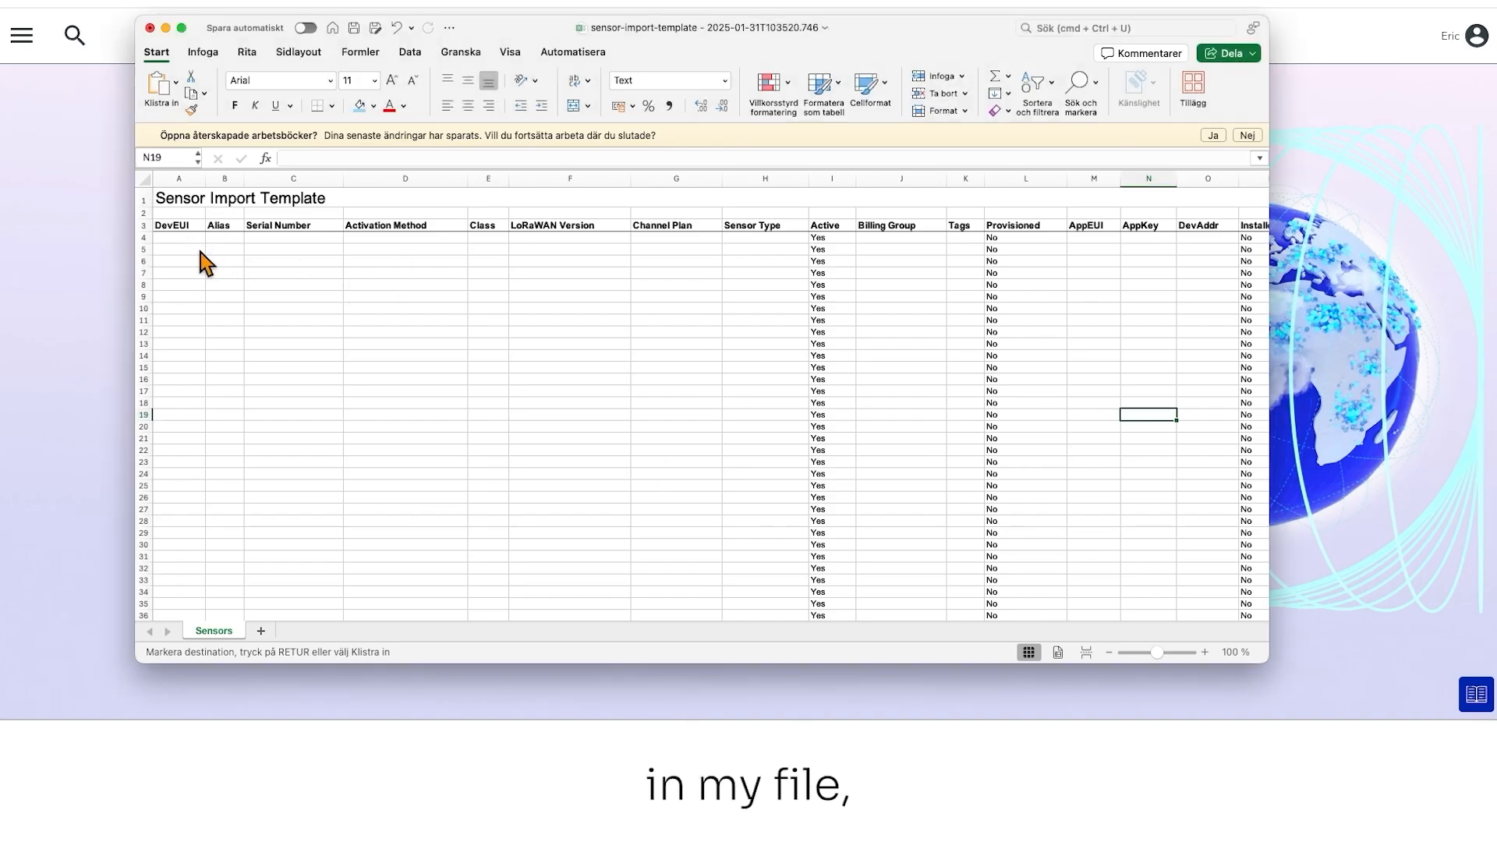
pyautogui.click(188, 241)
pyautogui.write('A81758FFFE0850AD A81758FFFE0850AE A81758FFFE0850AF')
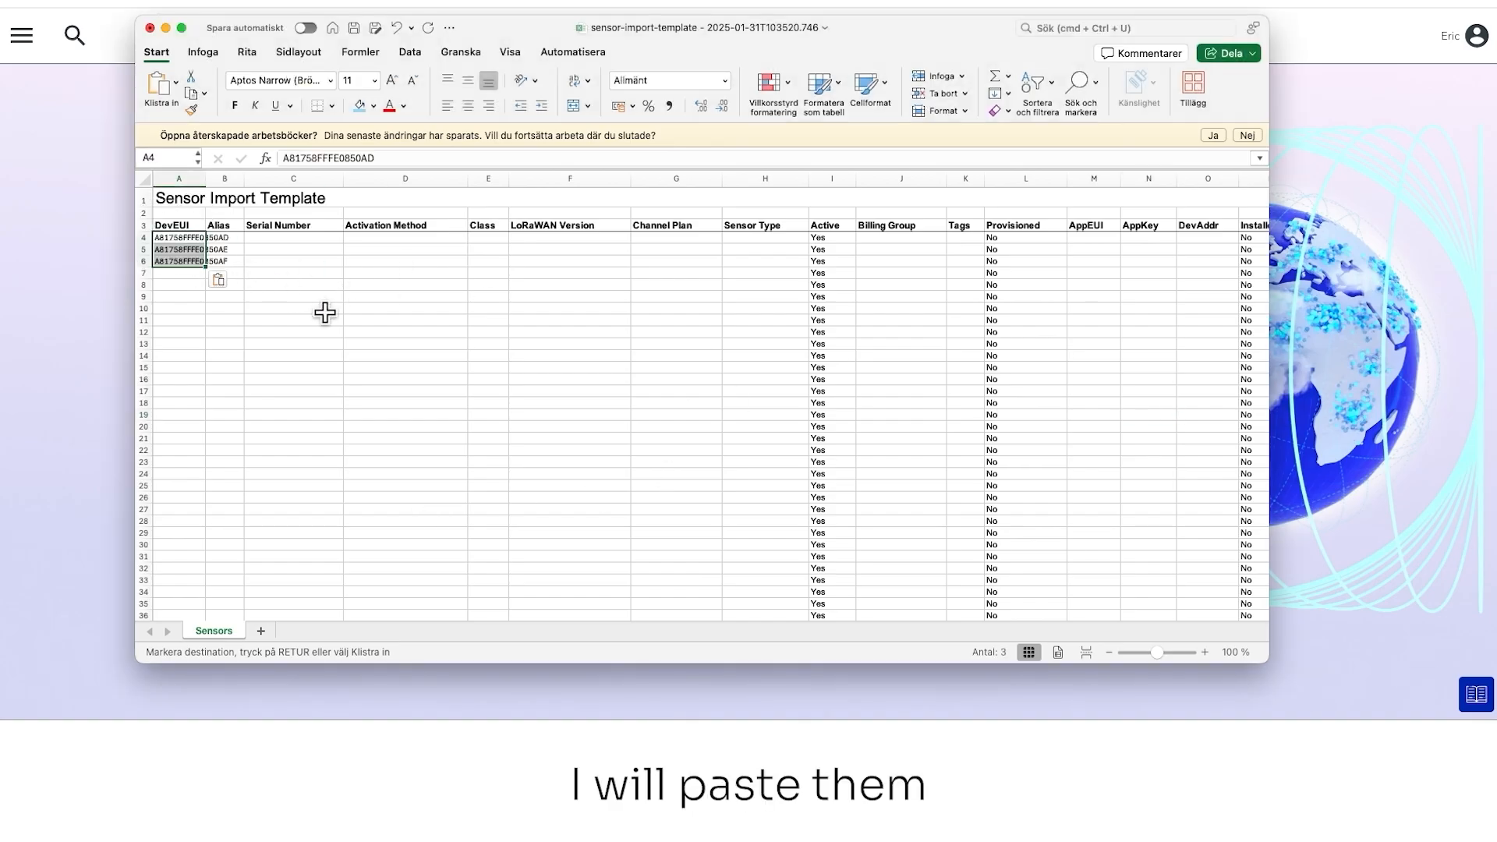
pyautogui.click(316, 298)
pyautogui.moveTo(205, 179); pyautogui.dragTo(233, 178)
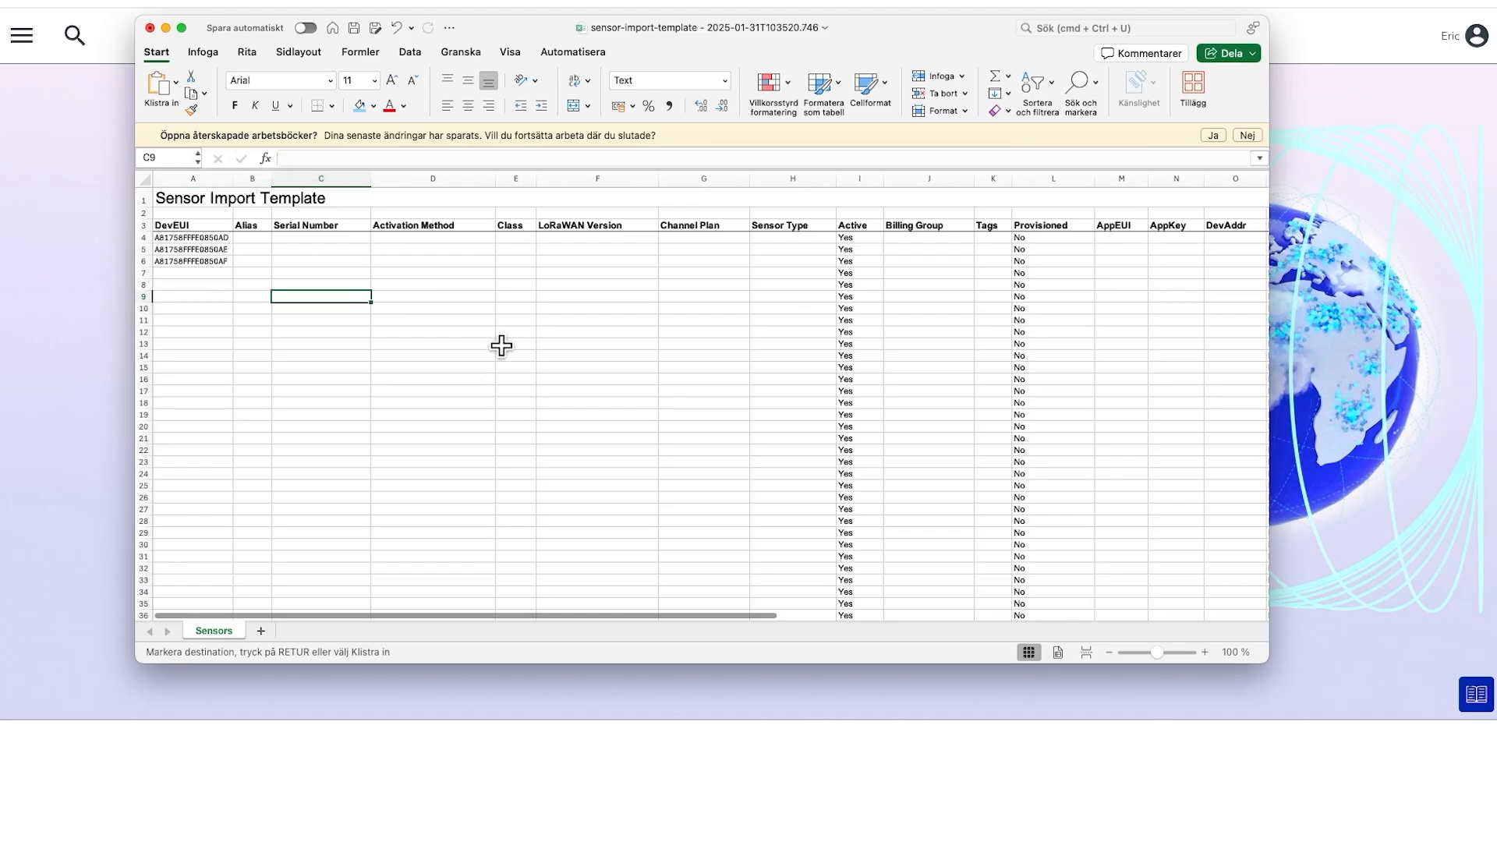
pyautogui.doubleClick(254, 238)
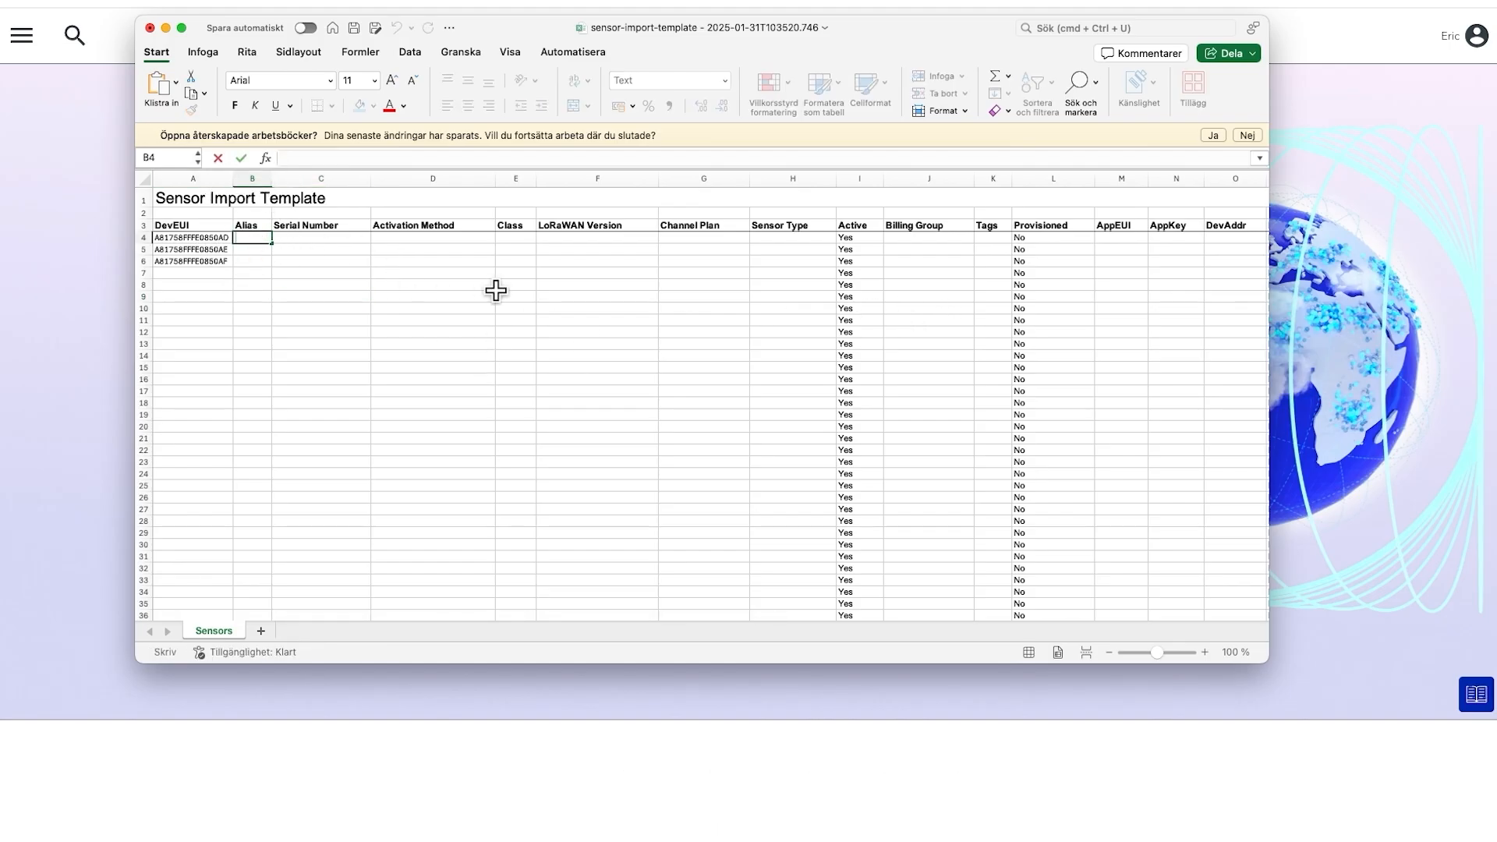
pyautogui.moveTo(315, 244); pyautogui.dragTo(313, 267)
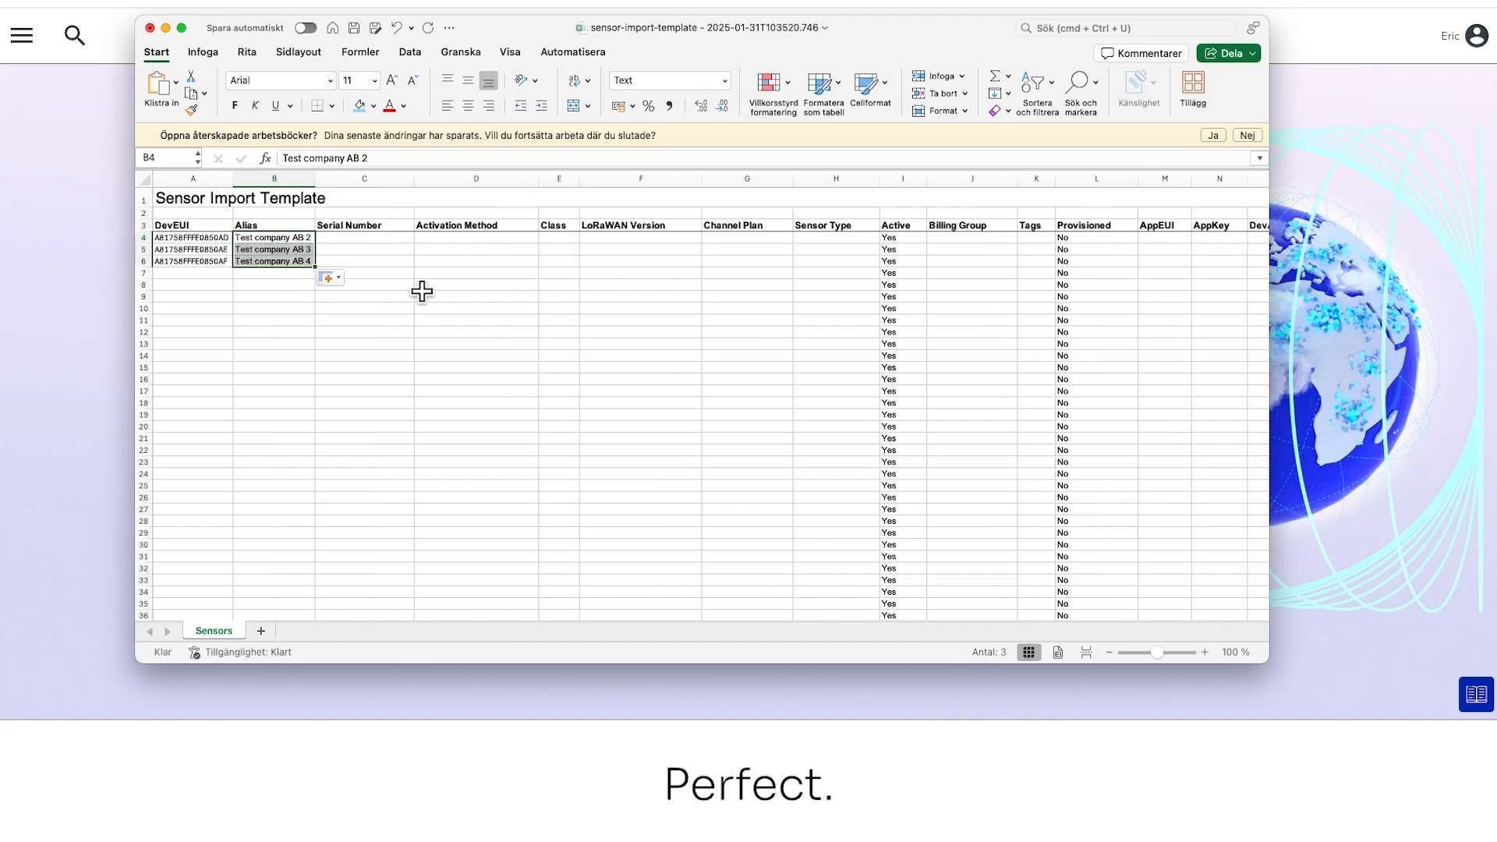
pyautogui.click(412, 277)
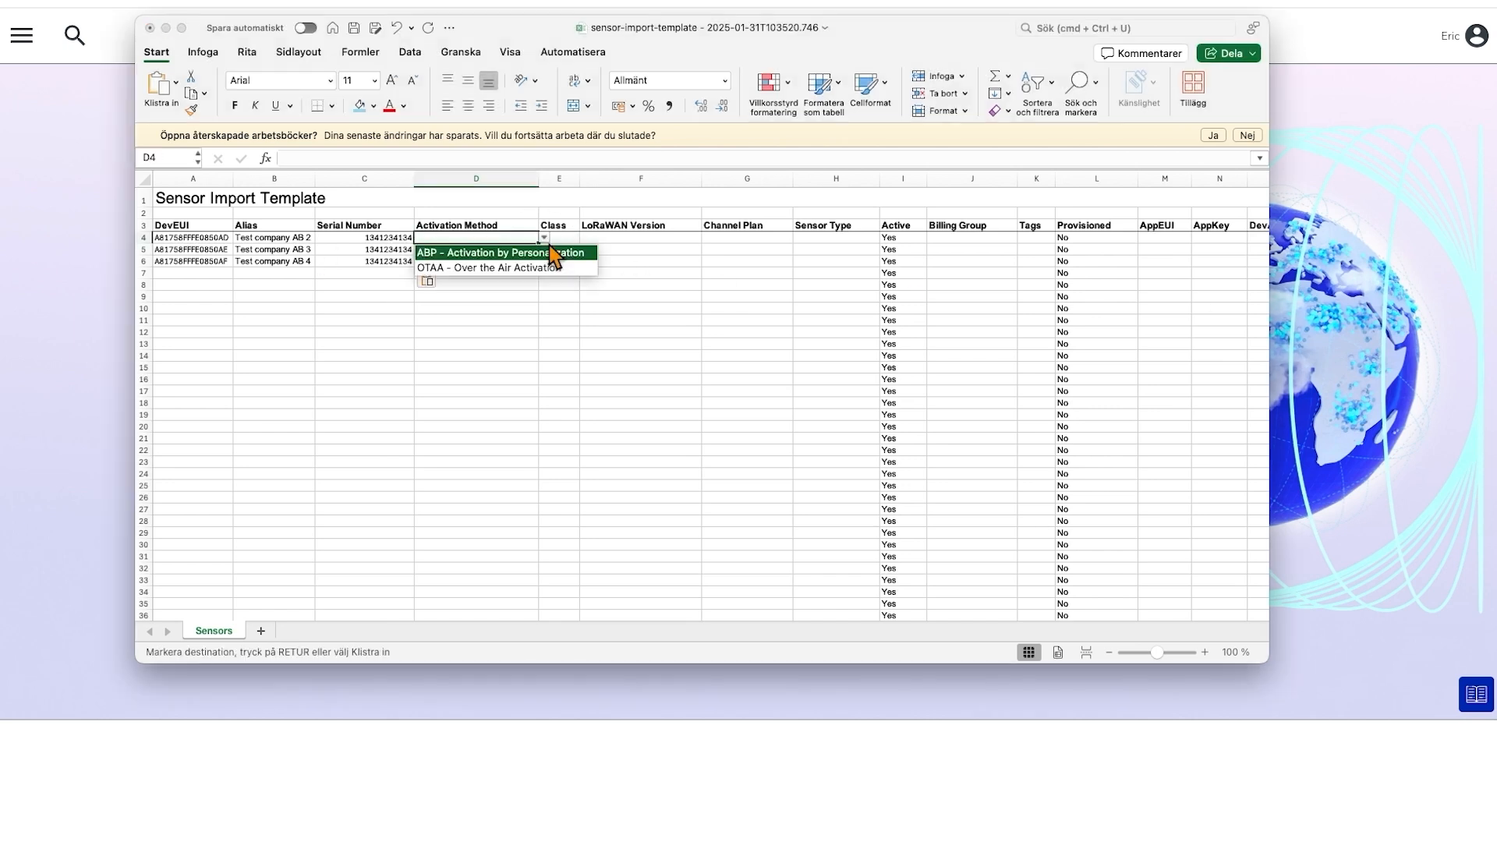
# Set the Activation Method to OTAA - Over the Air Activation for all three sensors in D4:D6
pyautogui.click(544, 238)
pyautogui.click(488, 275)
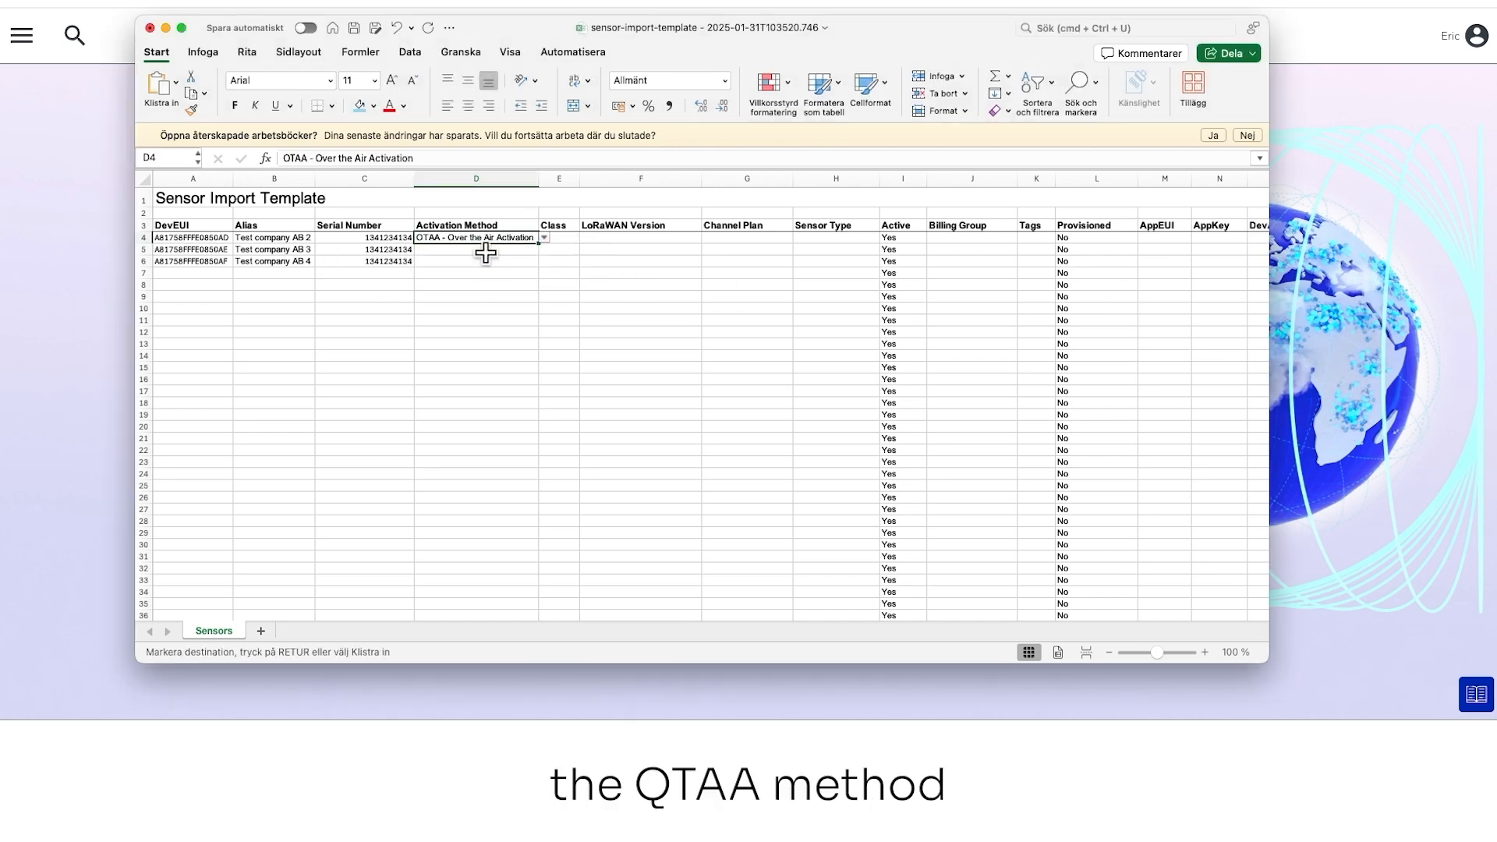
pyautogui.moveTo(539, 243); pyautogui.dragTo(545, 264)
# Set Class A and LoRaWAN version 1.0.4 for all three sensors in rows 4 to 6
pyautogui.click(605, 239)
pyautogui.click(571, 239)
pyautogui.click(586, 240)
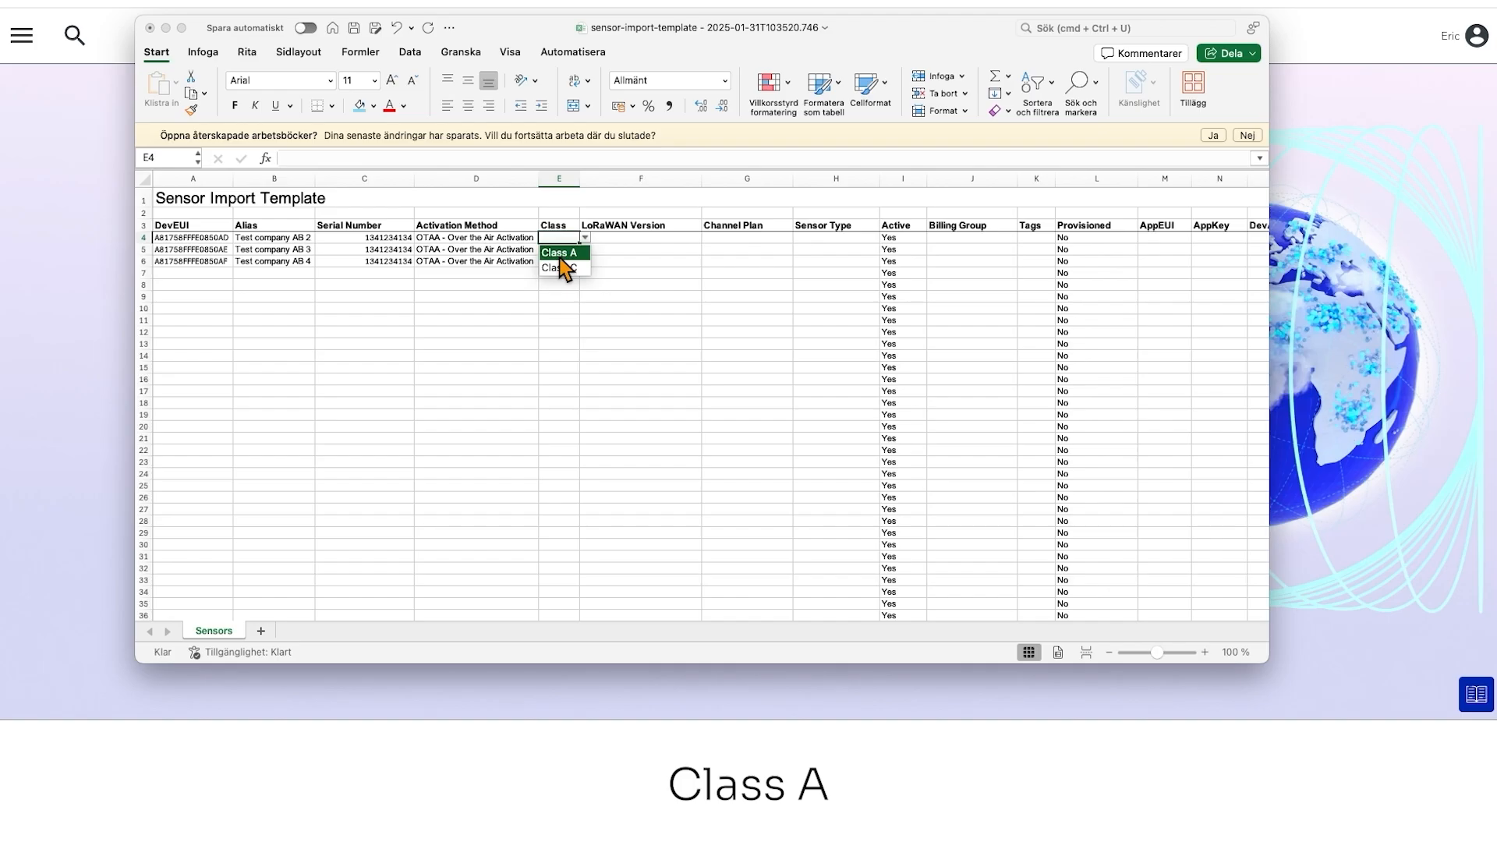
pyautogui.click(559, 254)
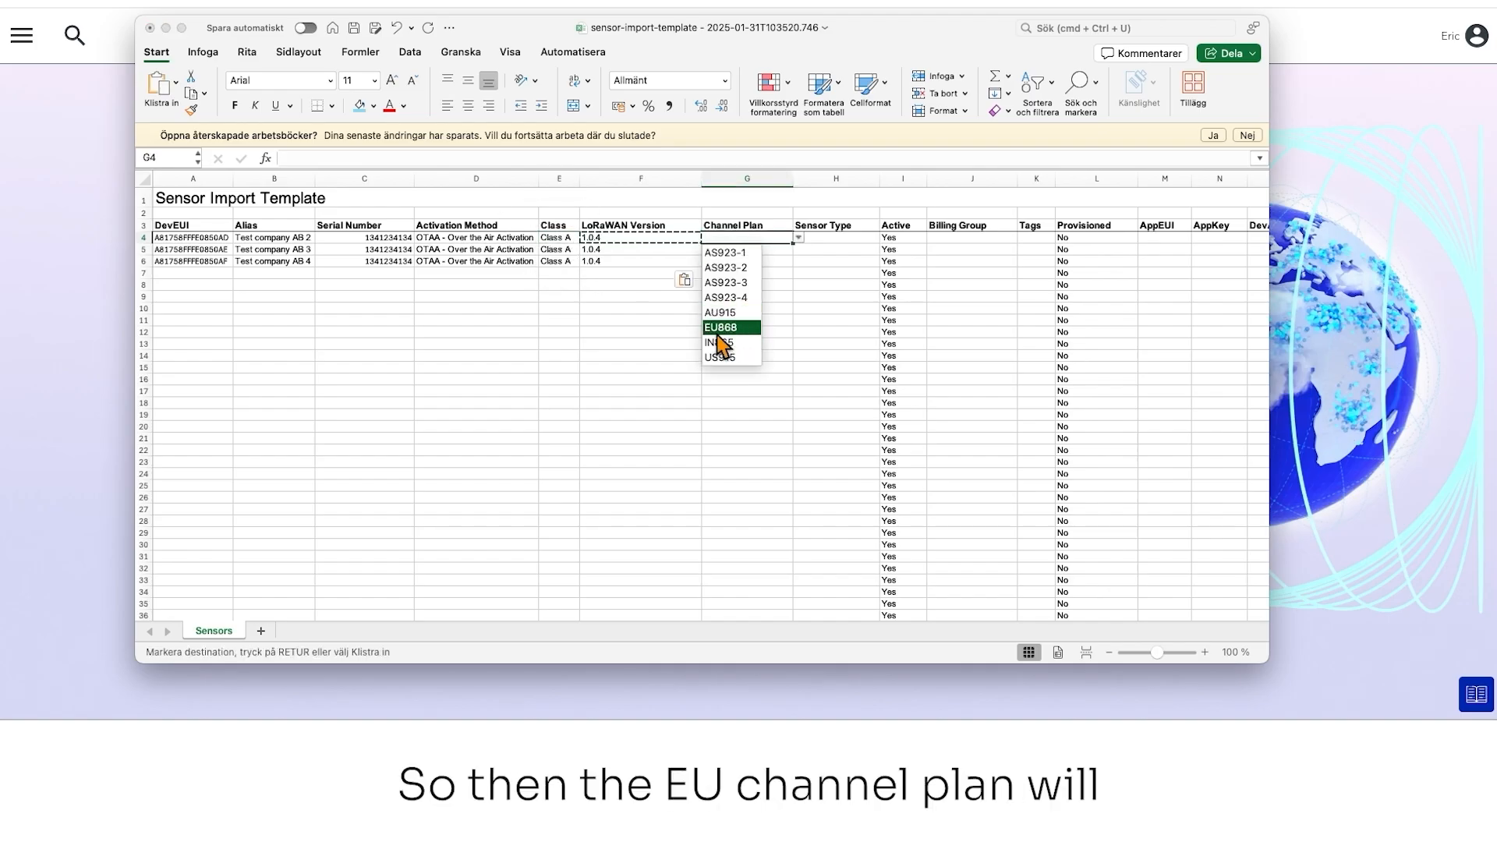
# Set the Channel Plan to EU868 in G4 and copy it to G5 and G6
pyautogui.click(734, 328)
pyautogui.click(769, 296)
pyautogui.click(746, 242)
pyautogui.press('super+c')
pyautogui.click(737, 251)
pyautogui.press('super+v')
pyautogui.press('Down')
pyautogui.press('super+v')
# Set the Sensor Type of the first sensor in H4 to Elsys (ERS CO2)
pyautogui.click(831, 240)
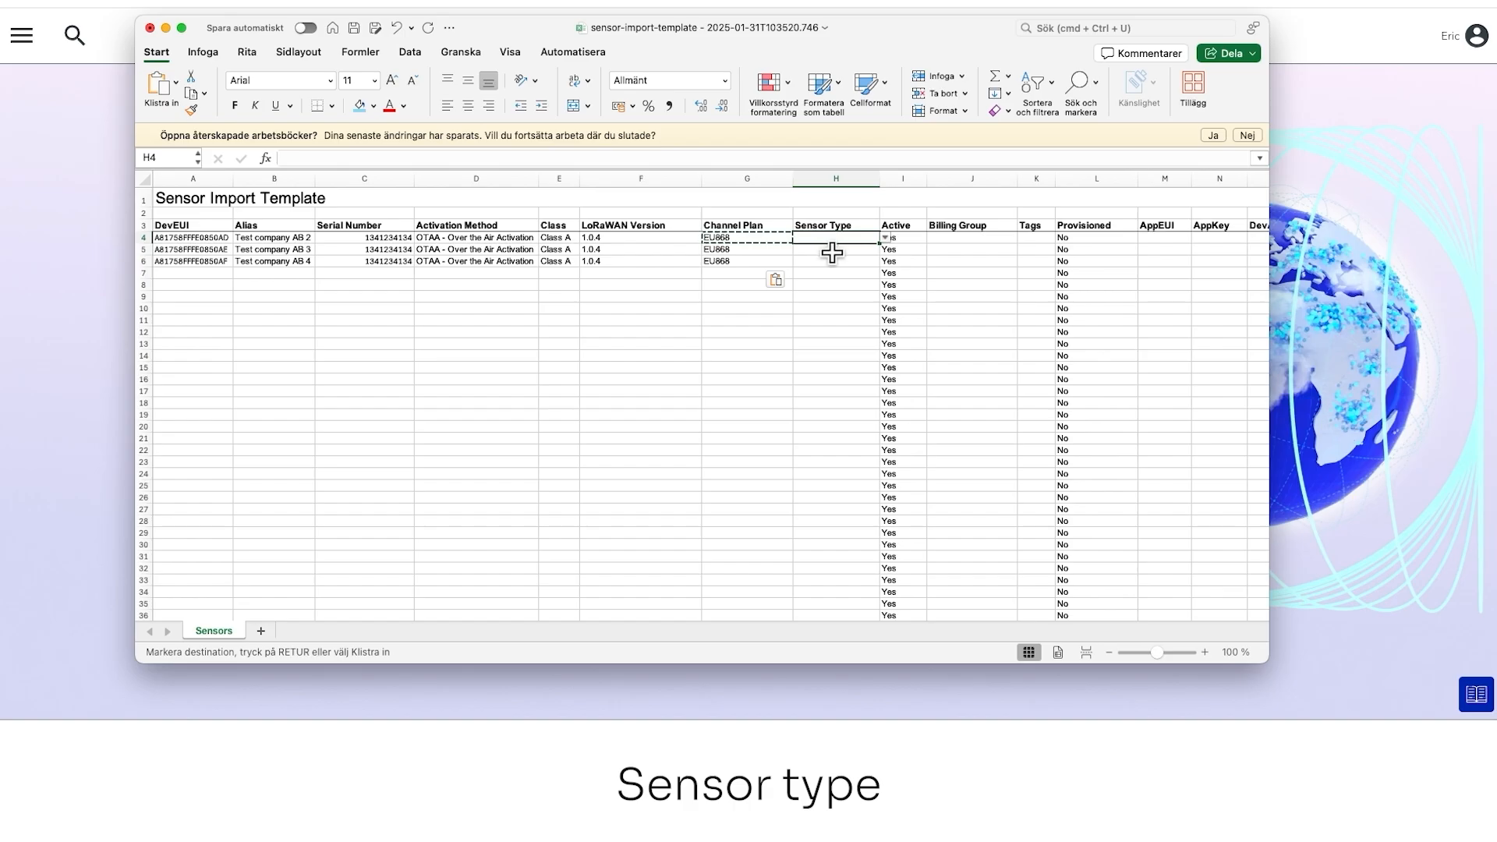
pyautogui.click(889, 242)
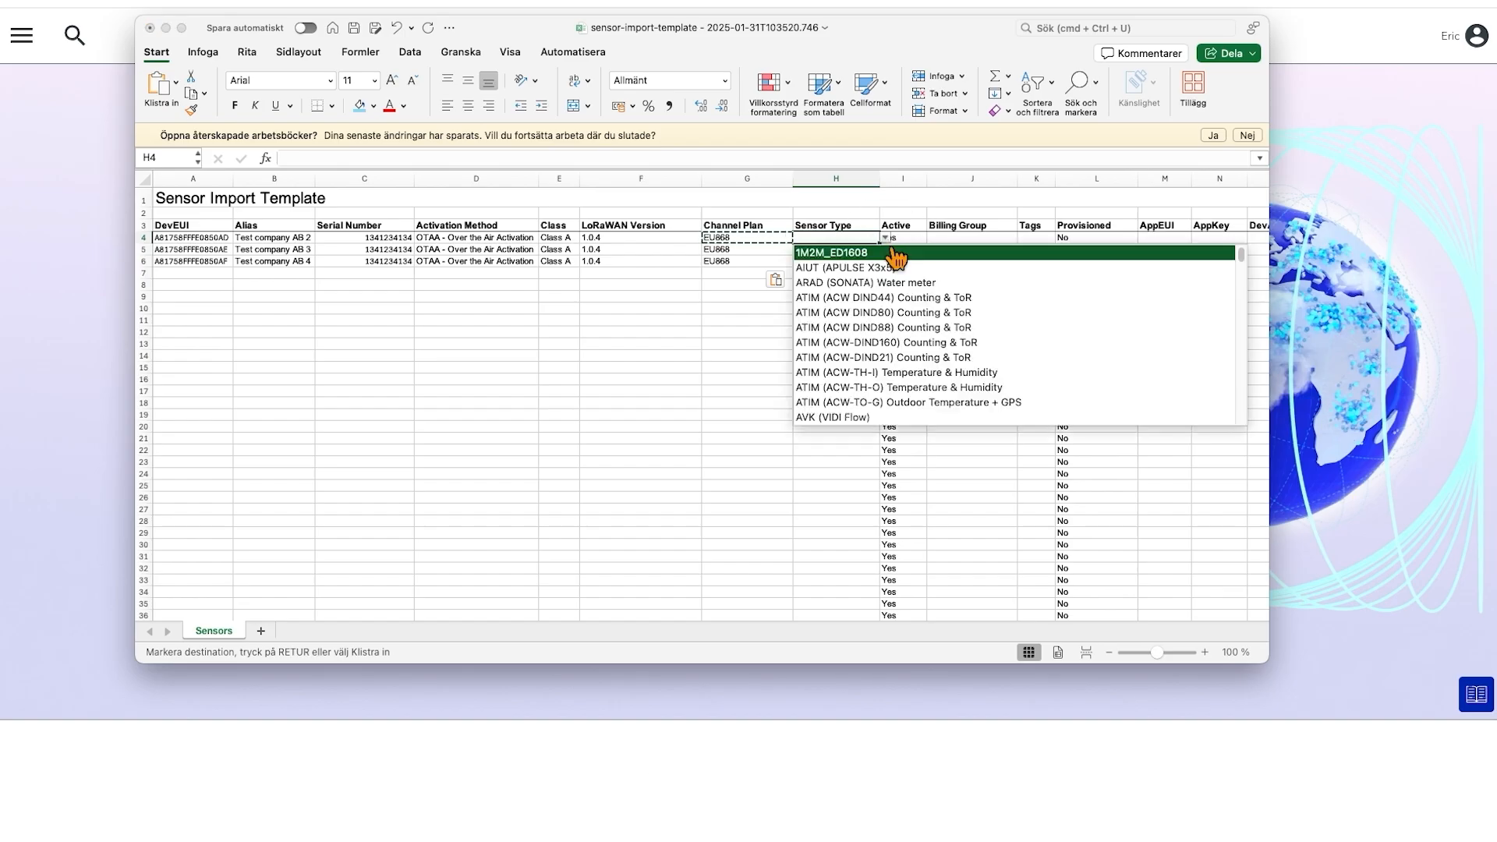
pyautogui.write('e')
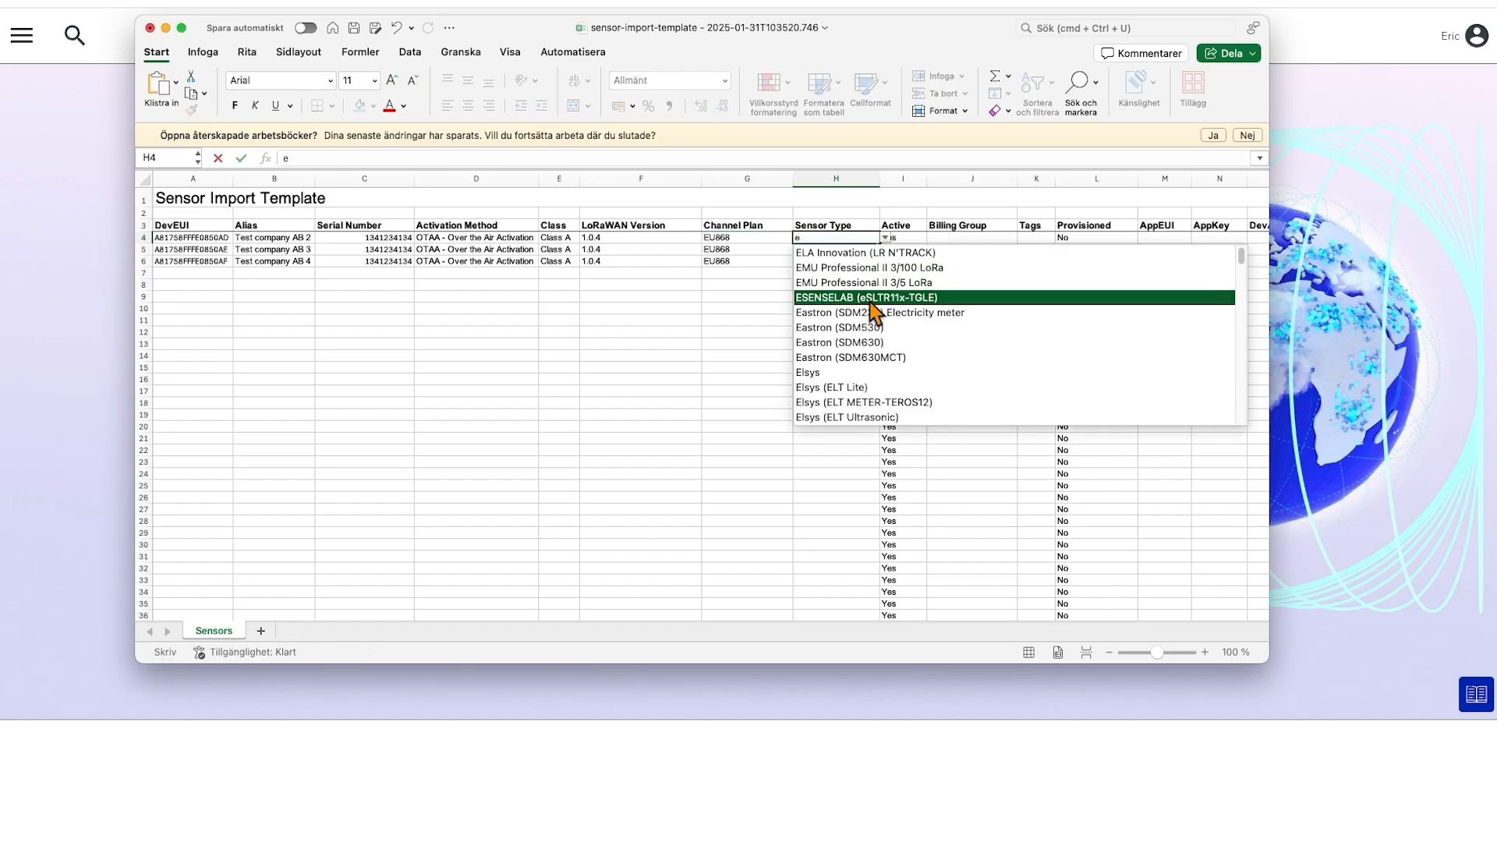
pyautogui.scroll(-4, 889, 335)
pyautogui.scroll(-5, 905, 356)
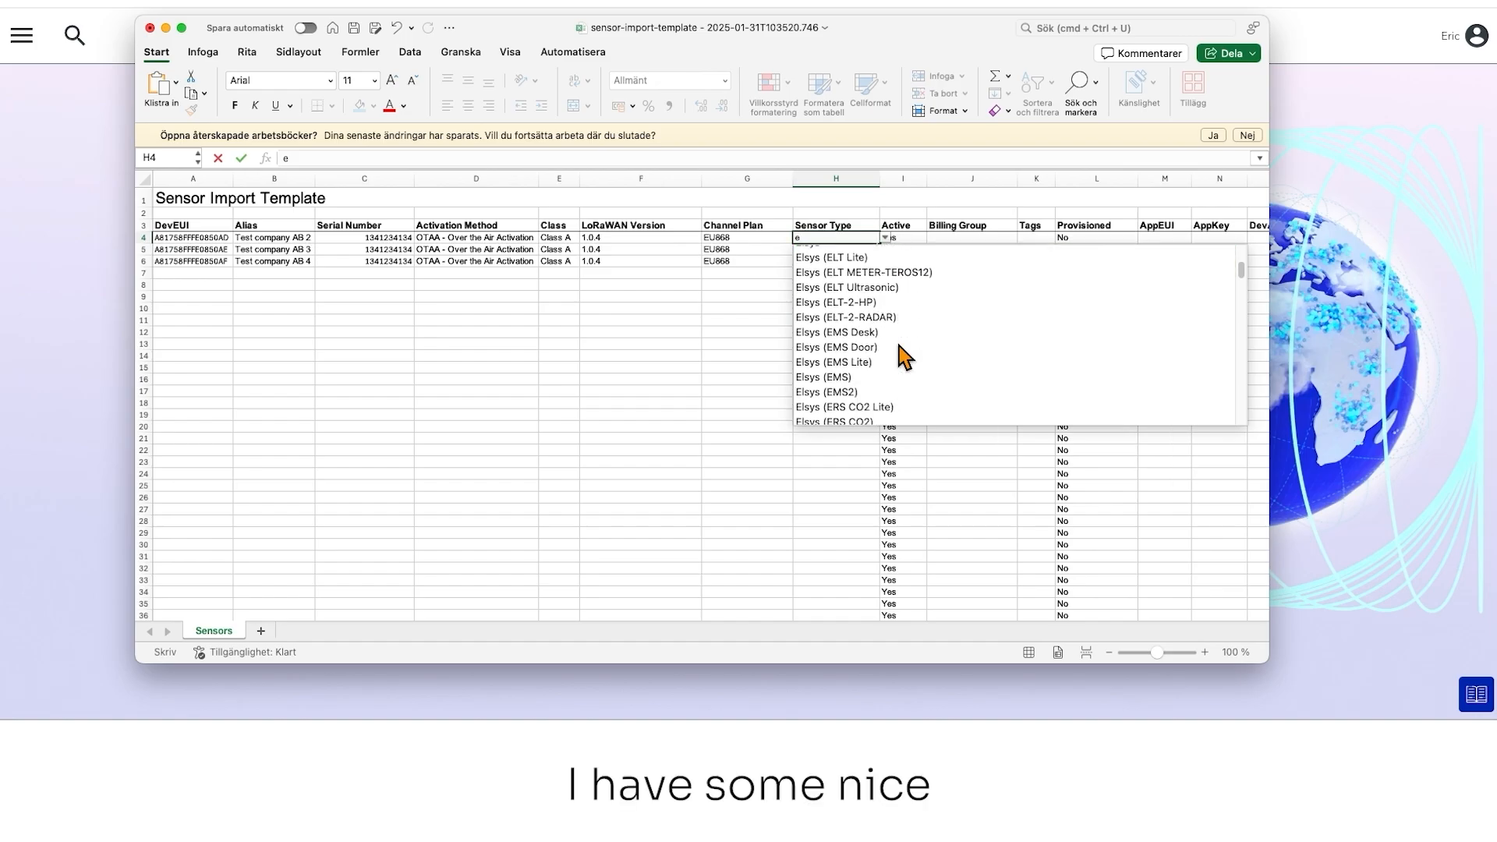
pyautogui.scroll(-2, 905, 356)
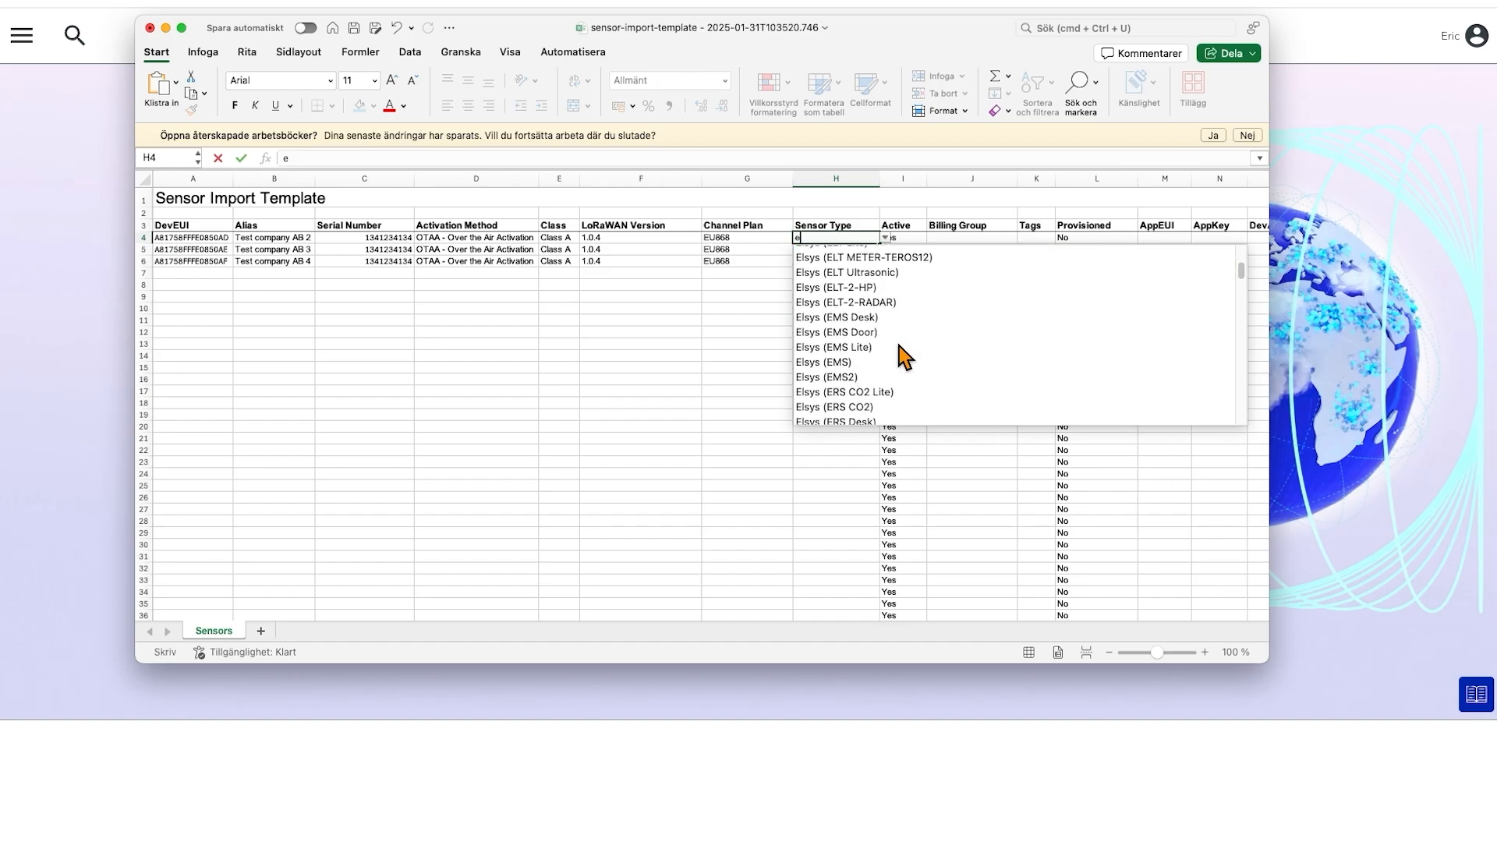
pyautogui.click(864, 406)
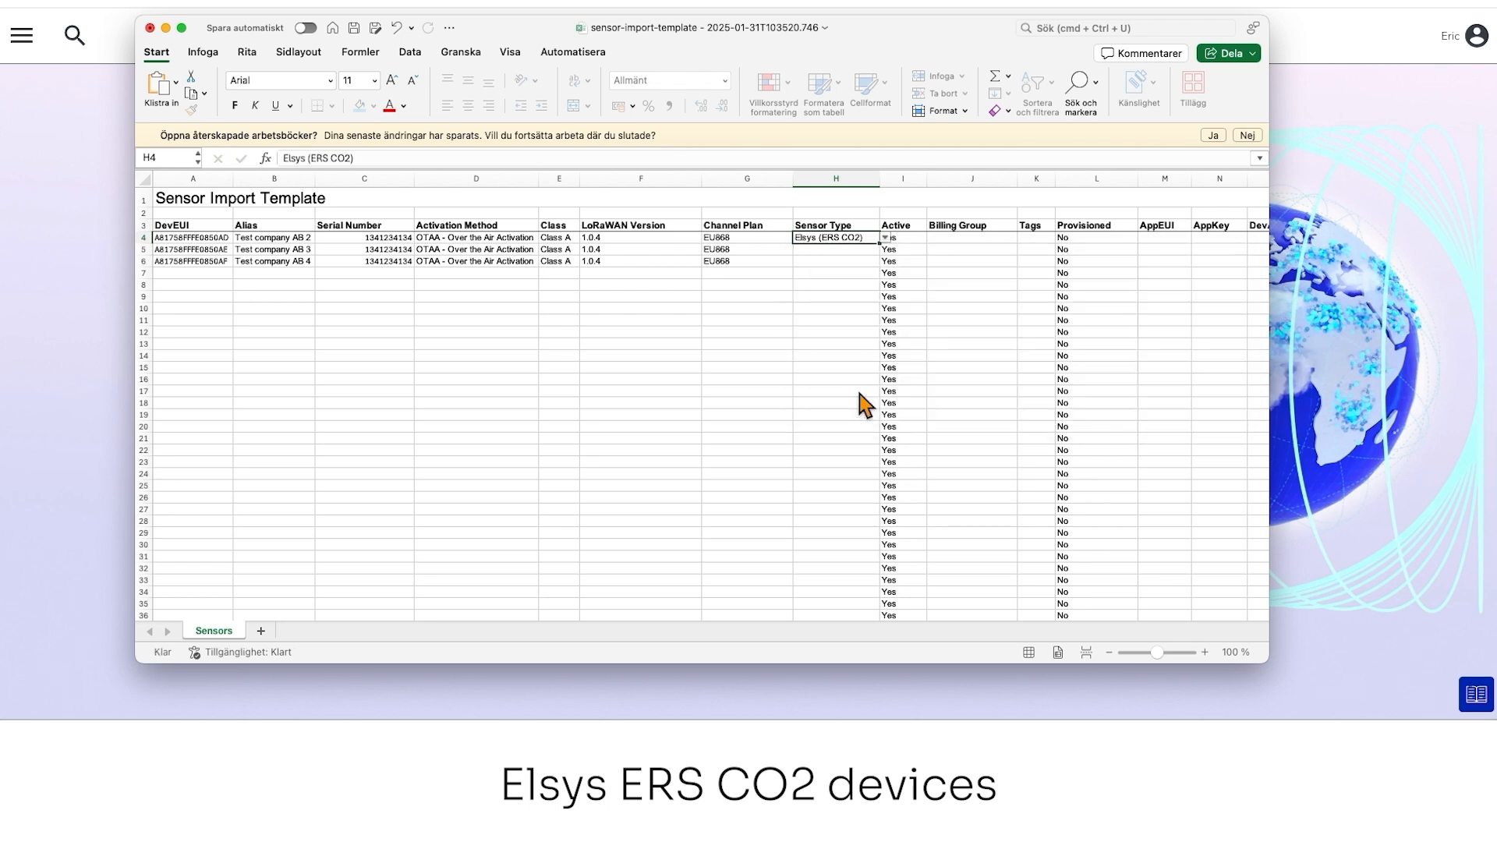
# Copy the Sensor Type from H4 to the other two sensors in H5 and H6
pyautogui.press('super+c')
pyautogui.click(851, 250)
pyautogui.press('super+v')
pyautogui.press('Down')
pyautogui.press('super+v')
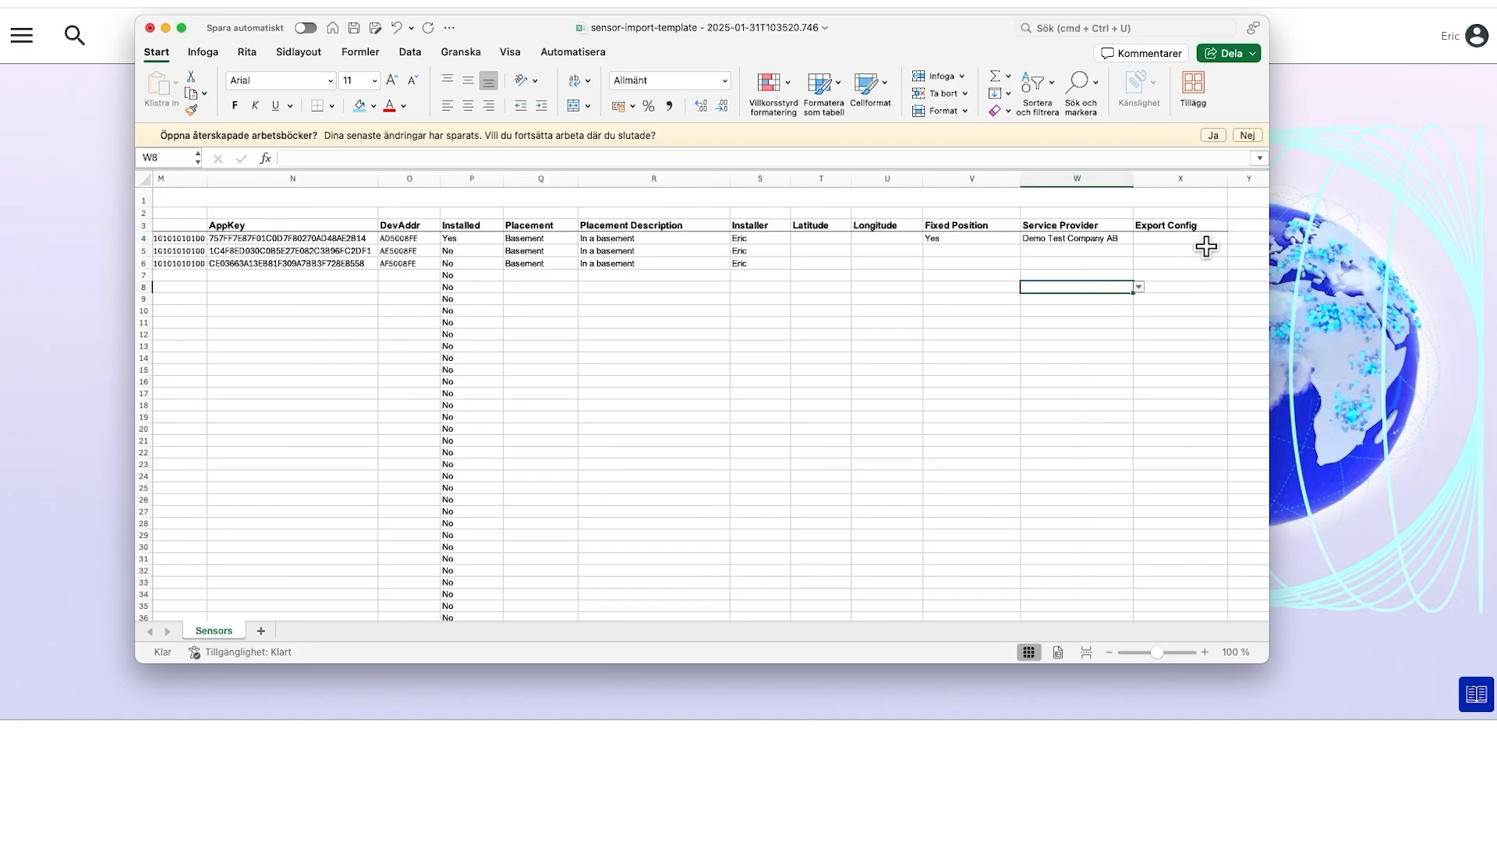
# Set the Export Config to Netmore MQTT (All) in X4 and fill it down to X6
pyautogui.click(1193, 240)
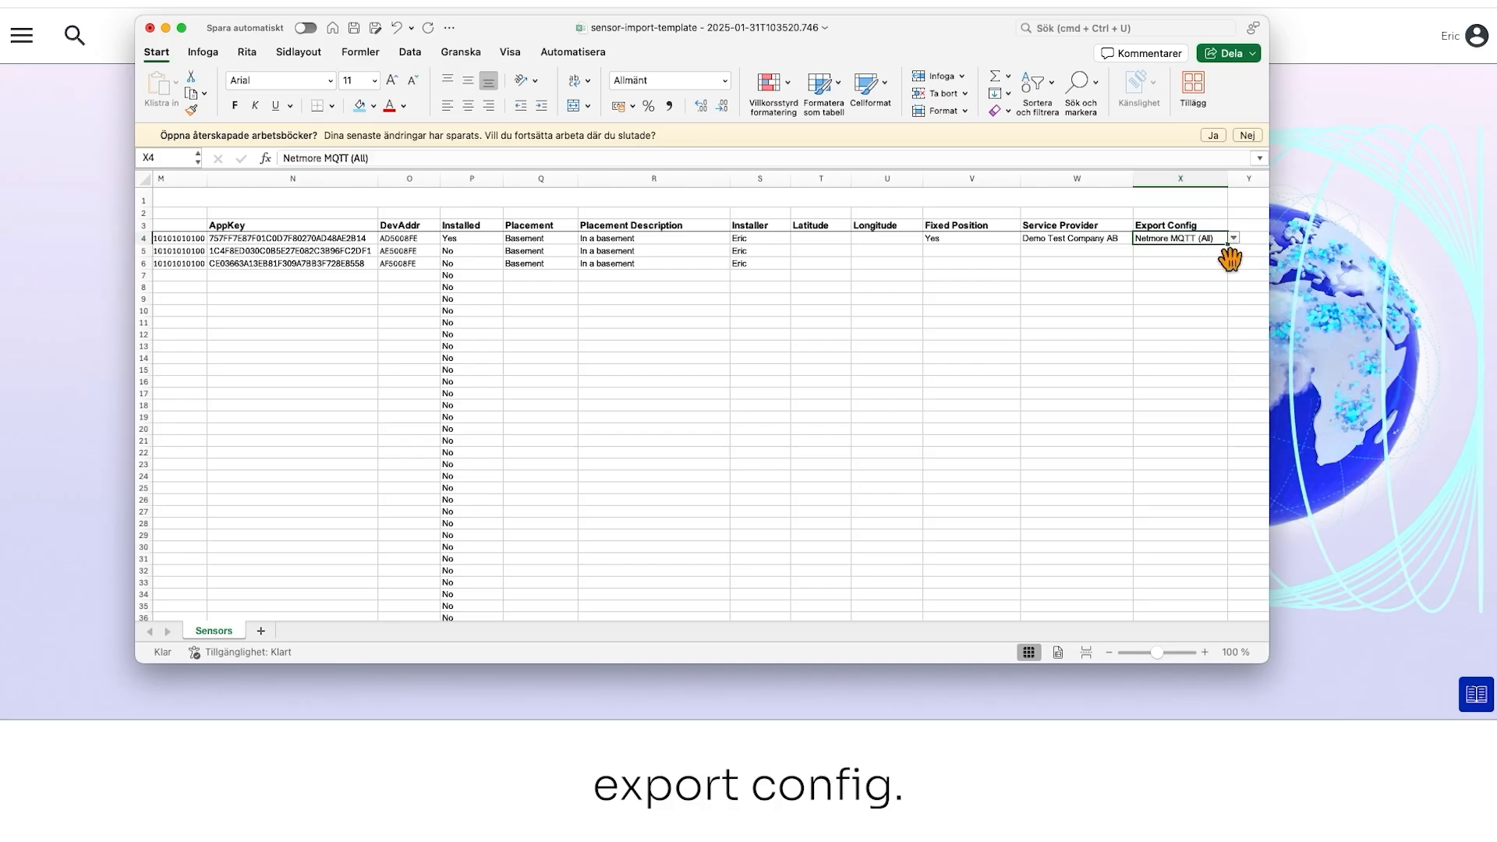
pyautogui.moveTo(1229, 245); pyautogui.dragTo(1232, 263)
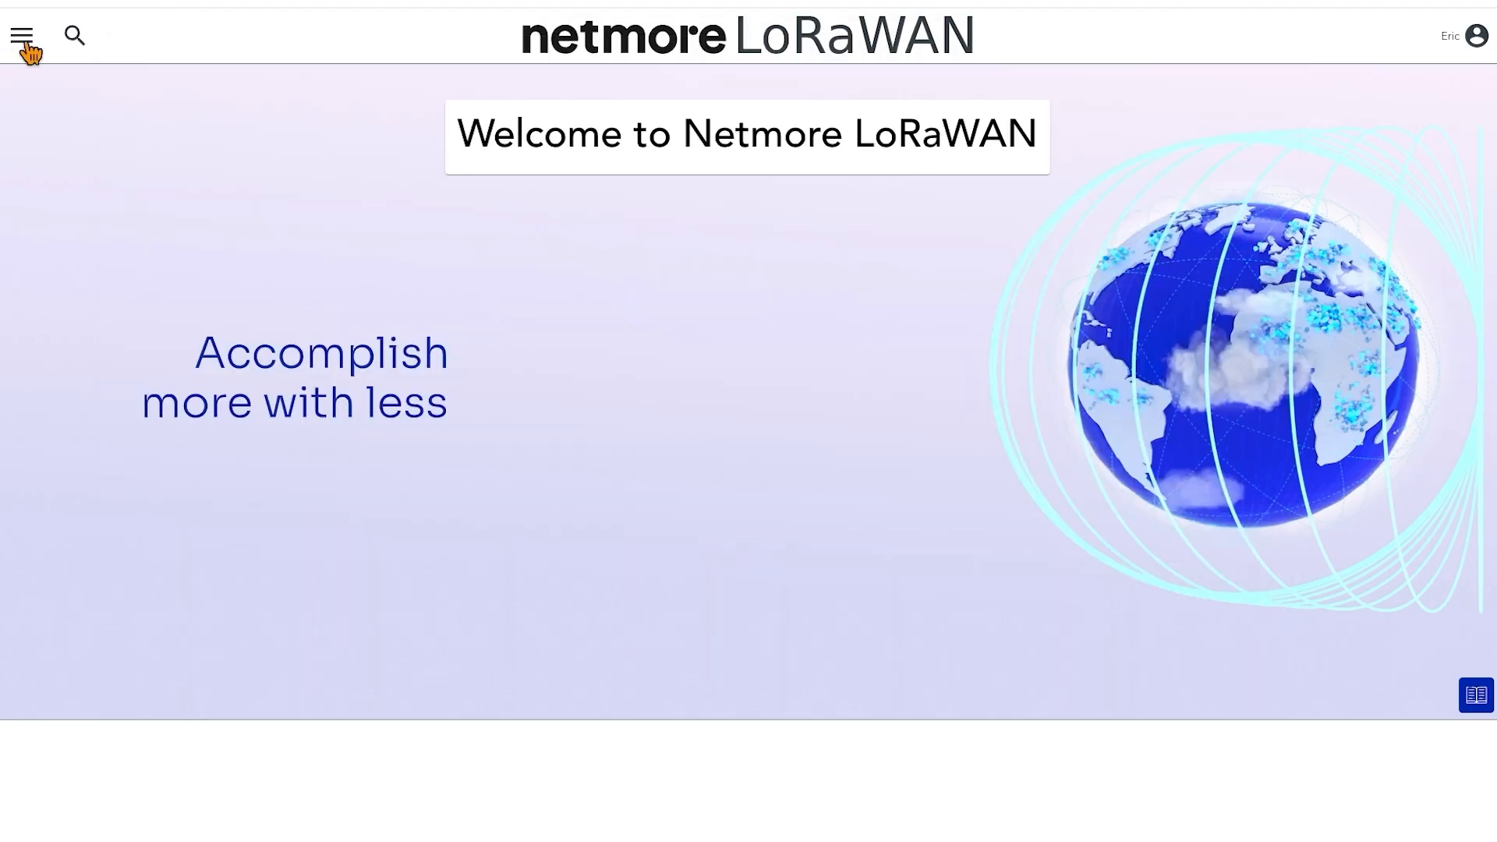
# Switch to the Netmore LoRaWAN portal and open the file import page of the Batch List
pyautogui.click(22, 36)
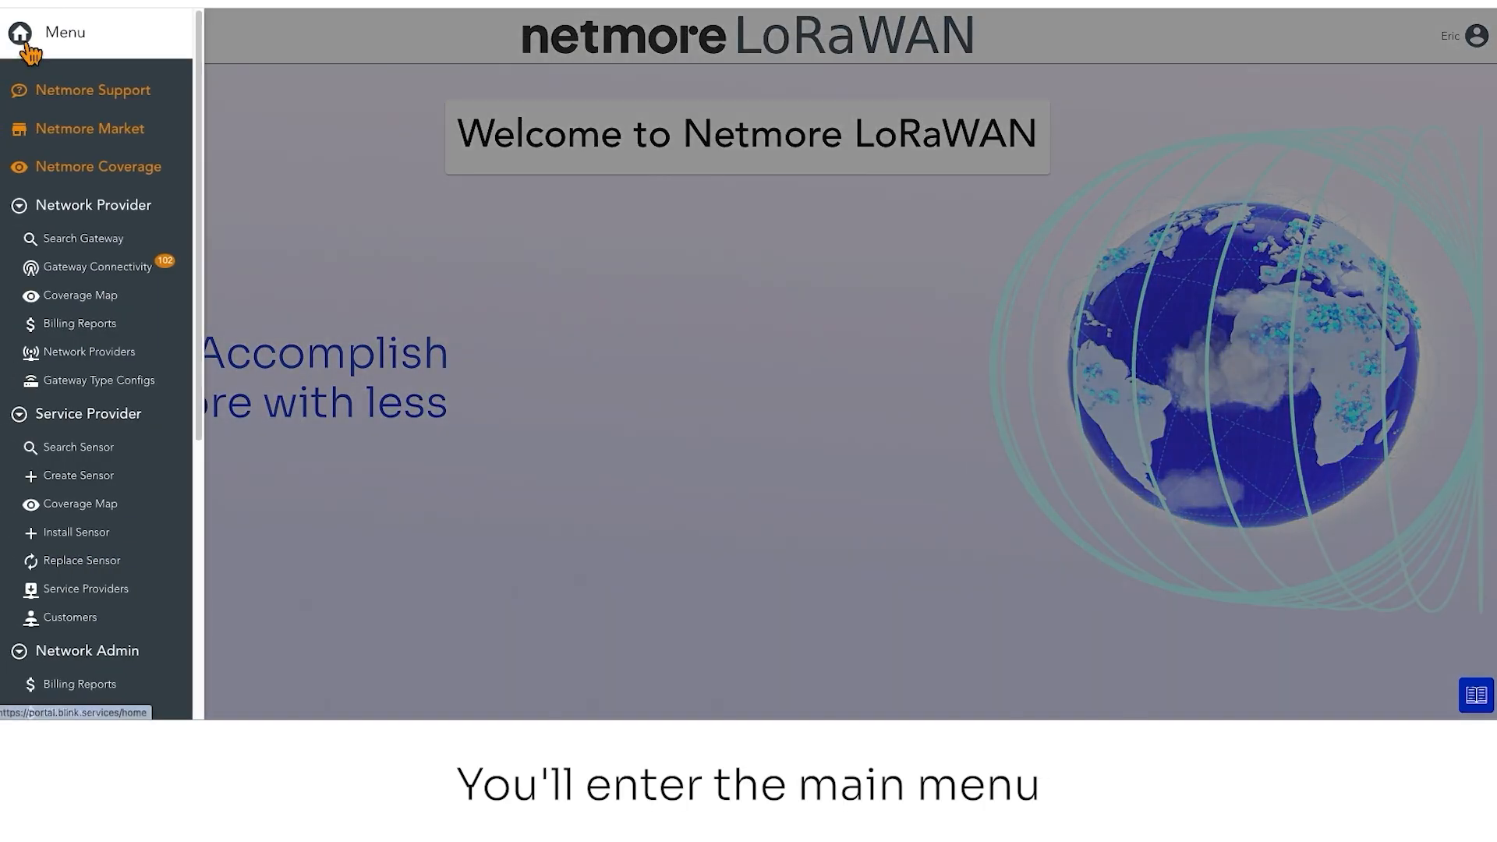
pyautogui.scroll(-5, 95, 343)
pyautogui.scroll(-1, 98, 343)
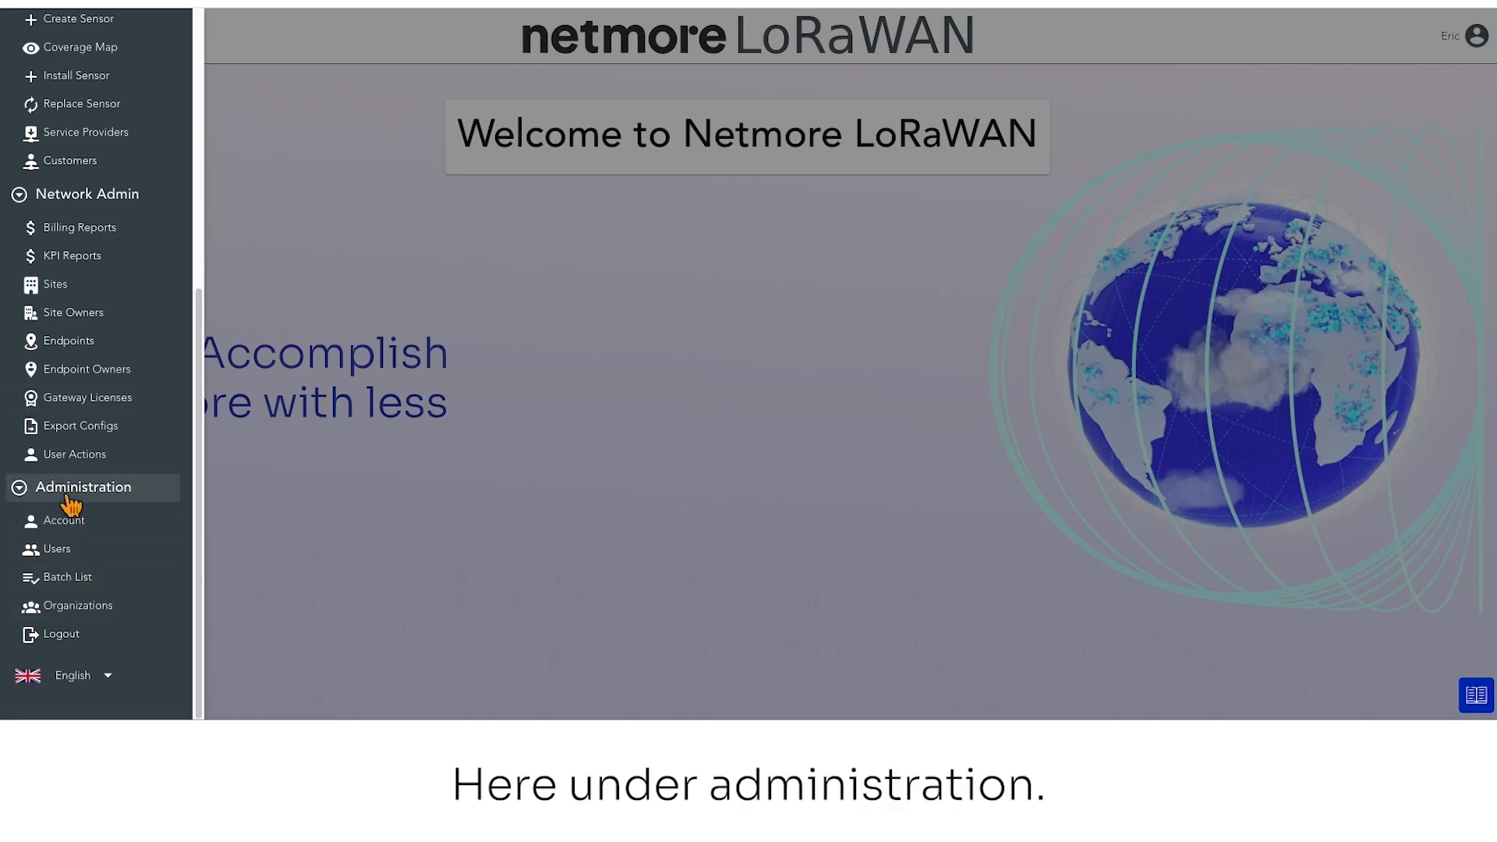
pyautogui.click(74, 587)
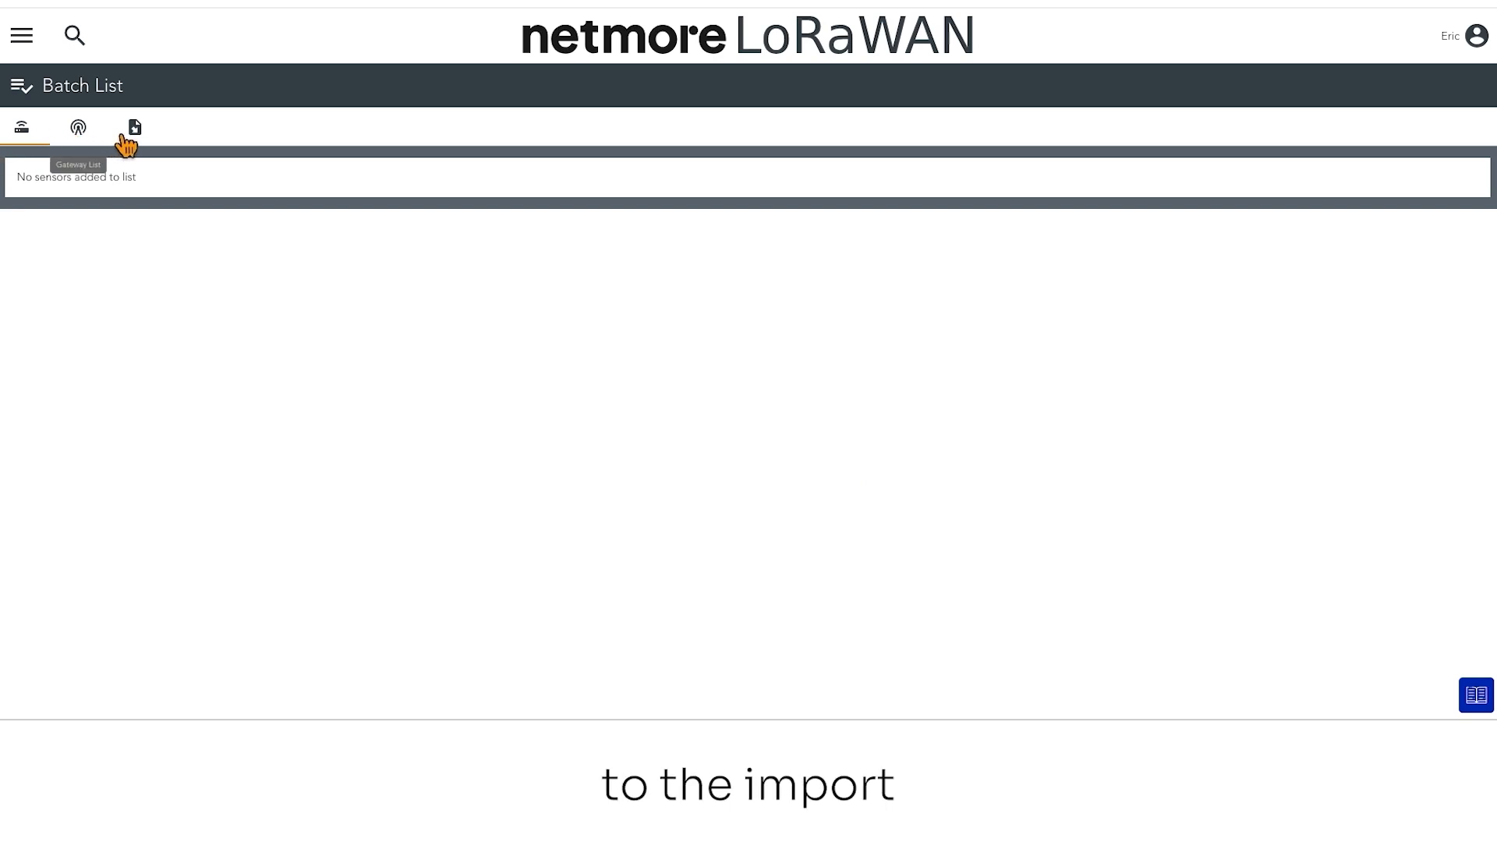
pyautogui.click(143, 134)
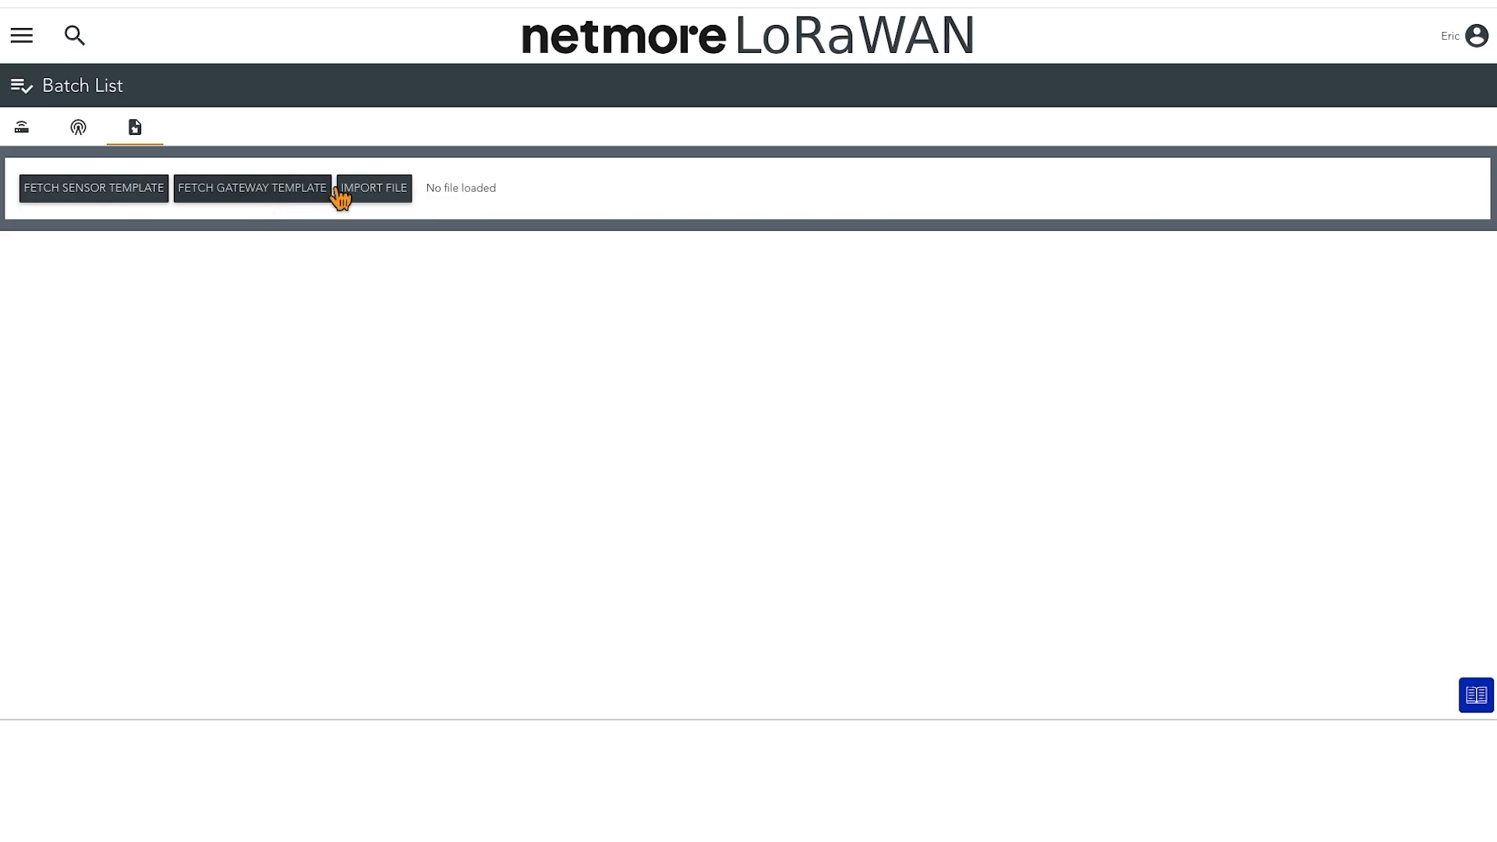
# Import the file sensor-import-template - Portal Demo.xlsx from the desktop folder into the Batch List
pyautogui.click(389, 201)
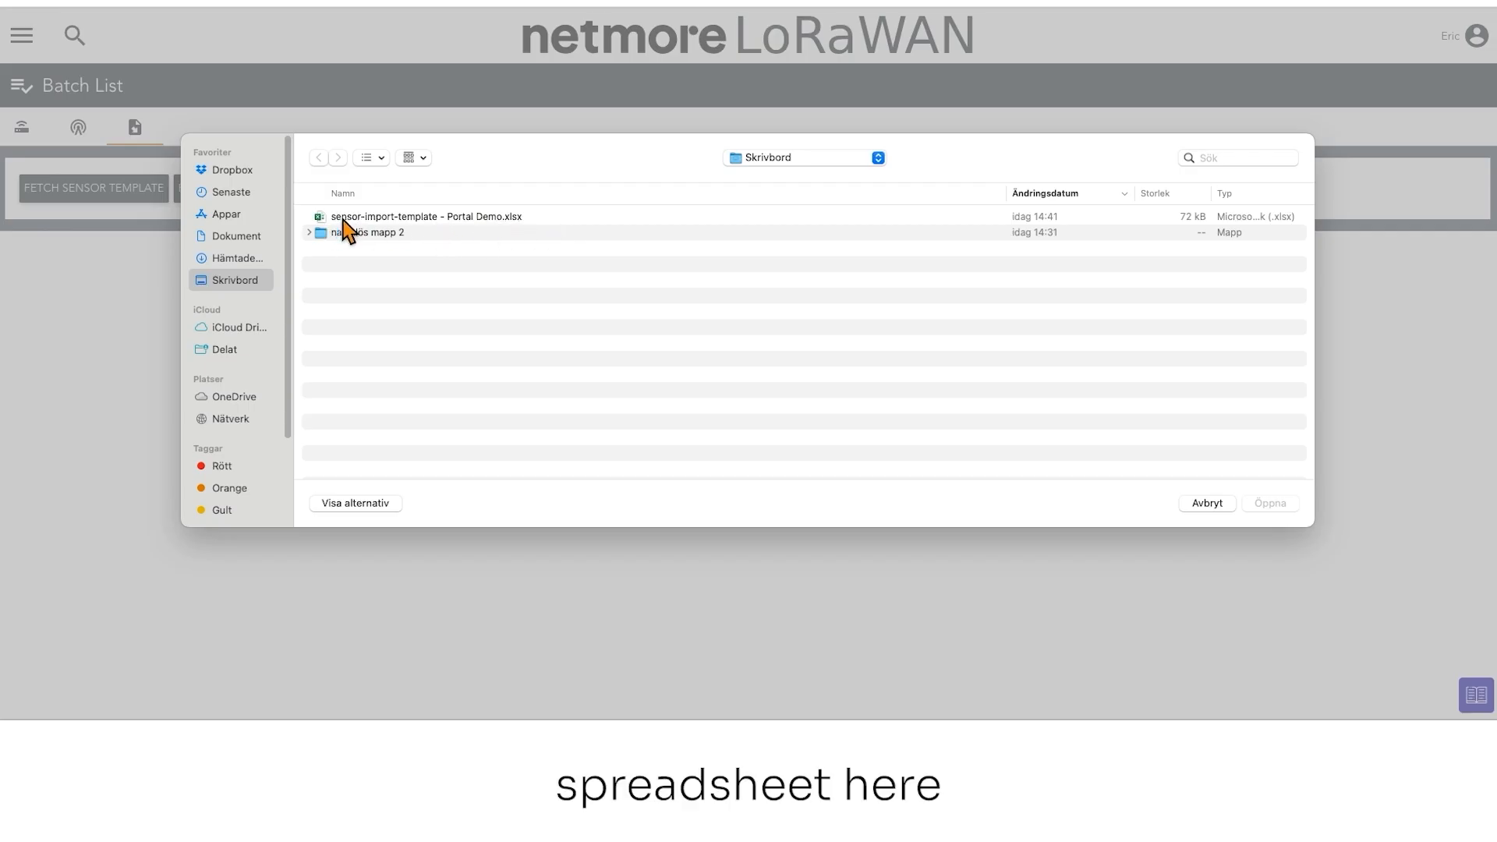
pyautogui.doubleClick(386, 221)
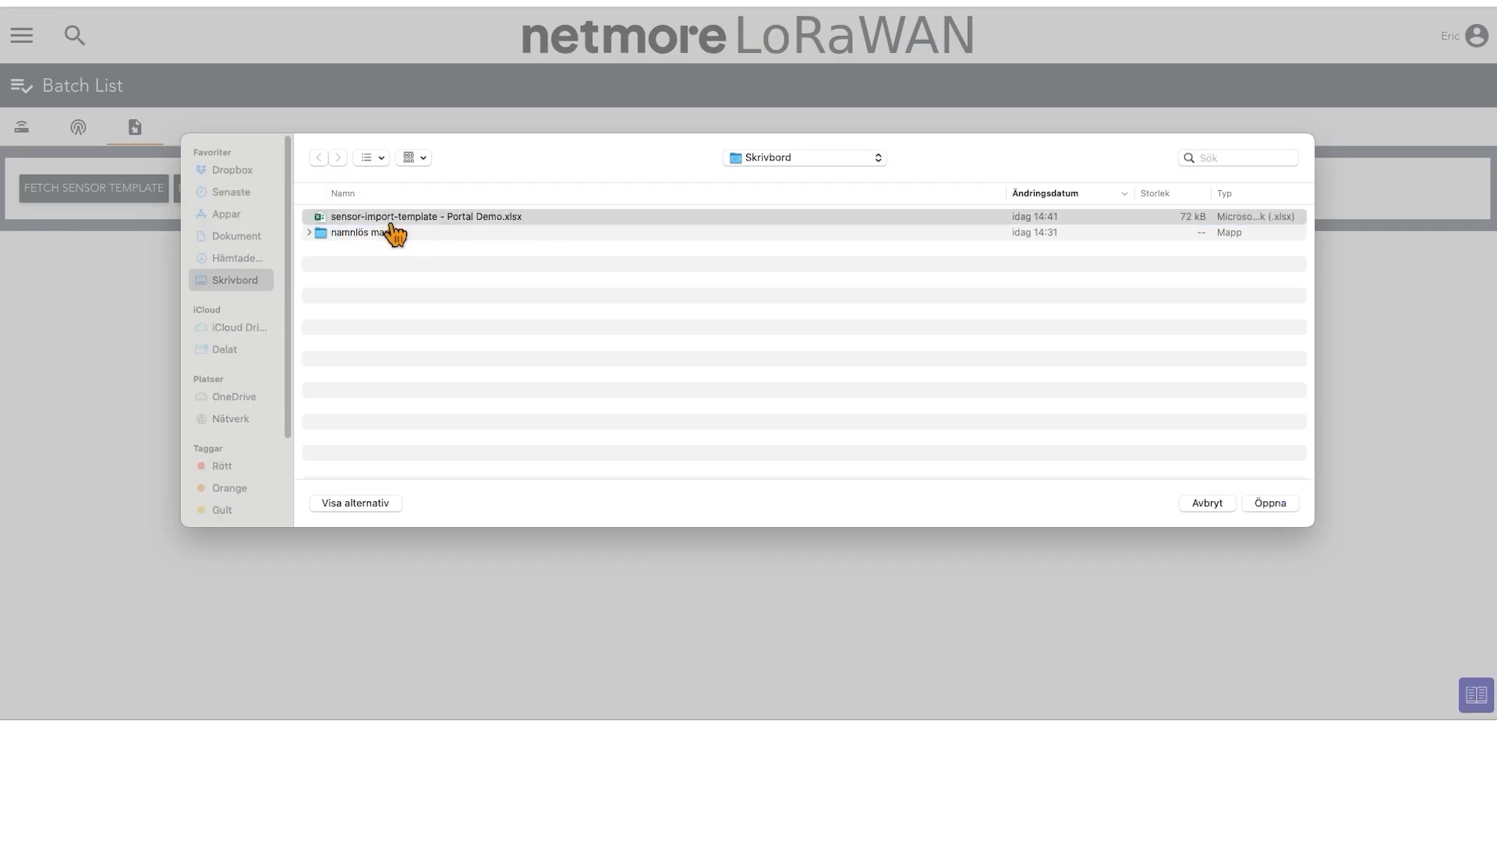
pyautogui.moveTo(92, 475); pyautogui.dragTo(20, 460)
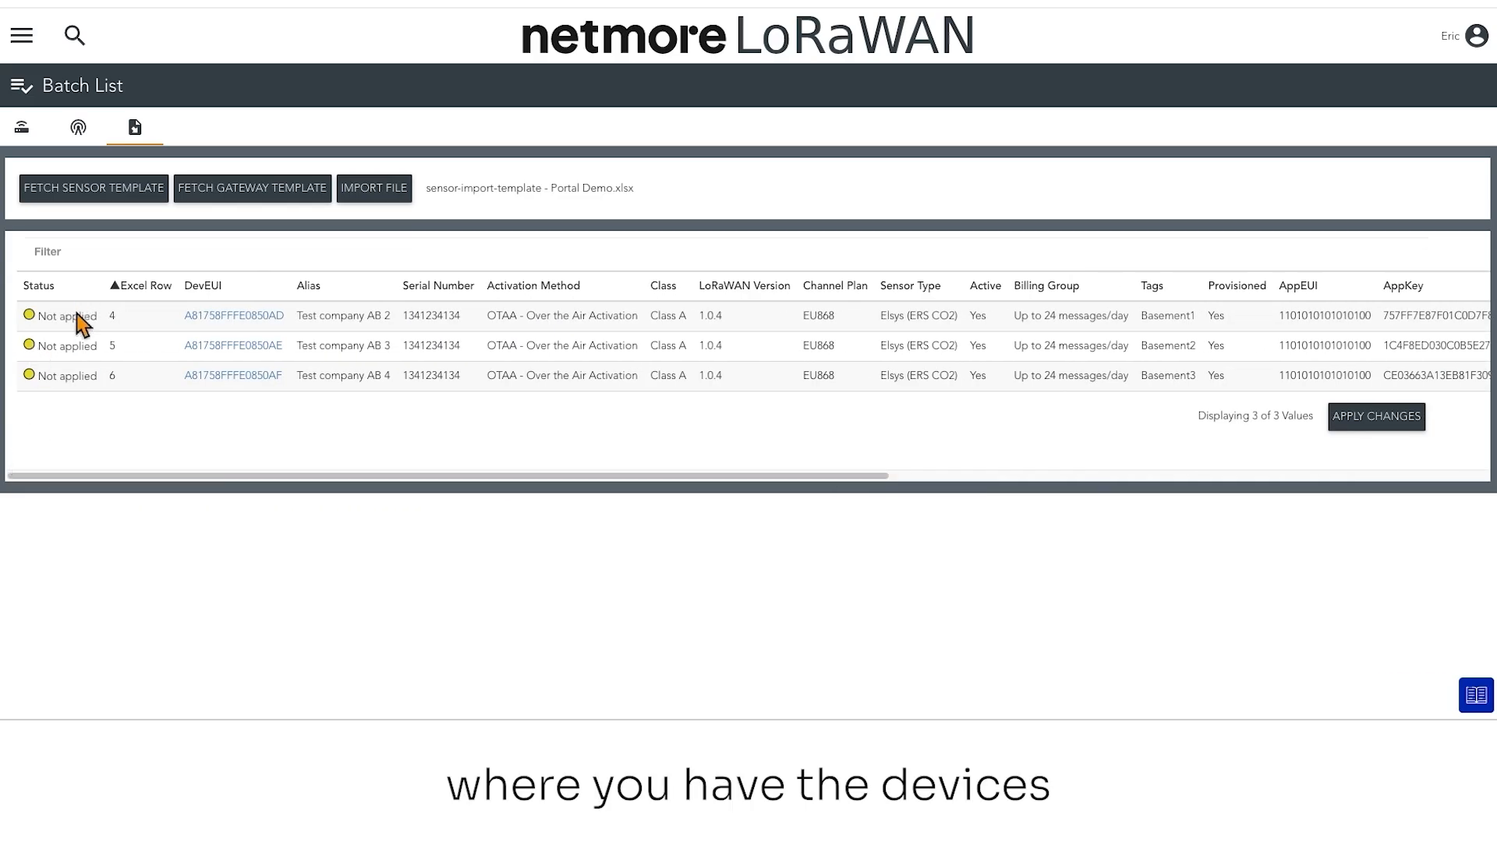
pyautogui.moveTo(242, 475)
pyautogui.mouseDown()
pyautogui.moveTo(481, 450)
pyautogui.moveTo(234, 460)
pyautogui.mouseUp()
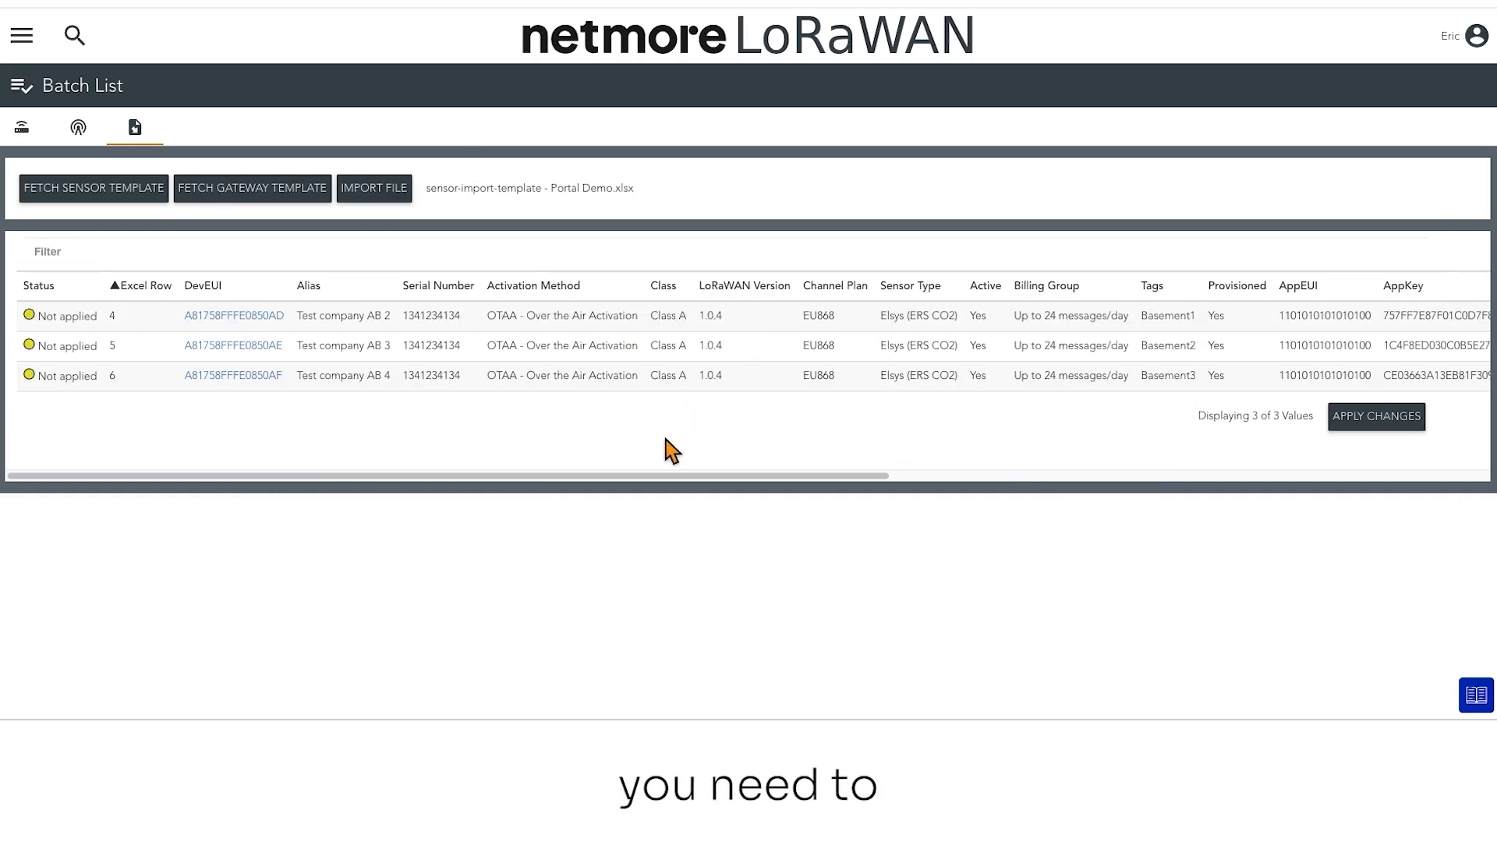
# Apply the imported changes for all three sensors in the Batch List
pyautogui.click(1377, 428)
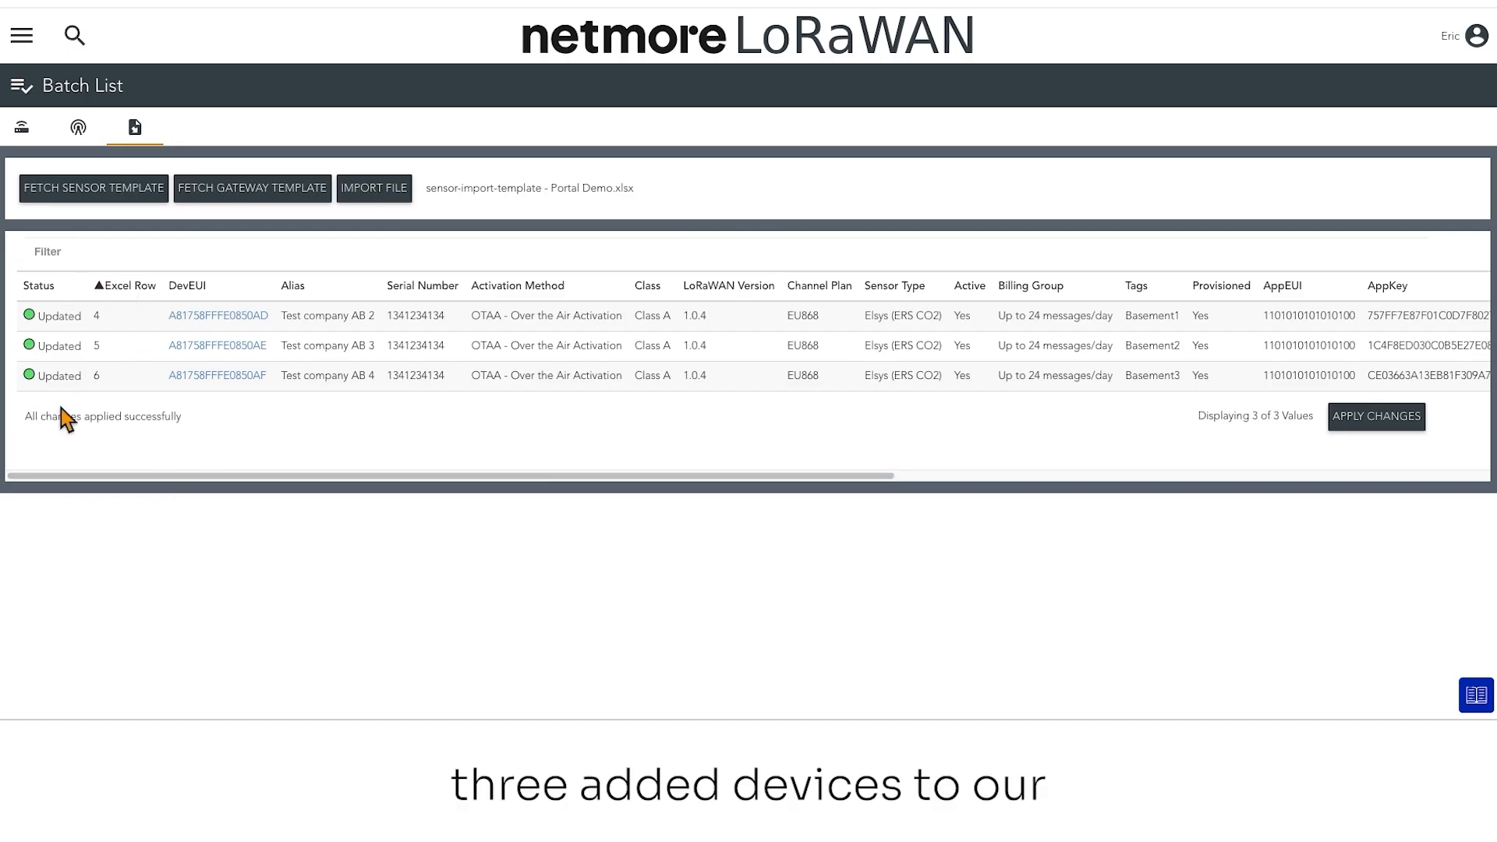
pyautogui.moveTo(161, 475)
pyautogui.mouseDown()
pyautogui.moveTo(923, 437)
pyautogui.moveTo(915, 468)
pyautogui.moveTo(184, 471)
pyautogui.mouseUp()
pyautogui.click(868, 478)
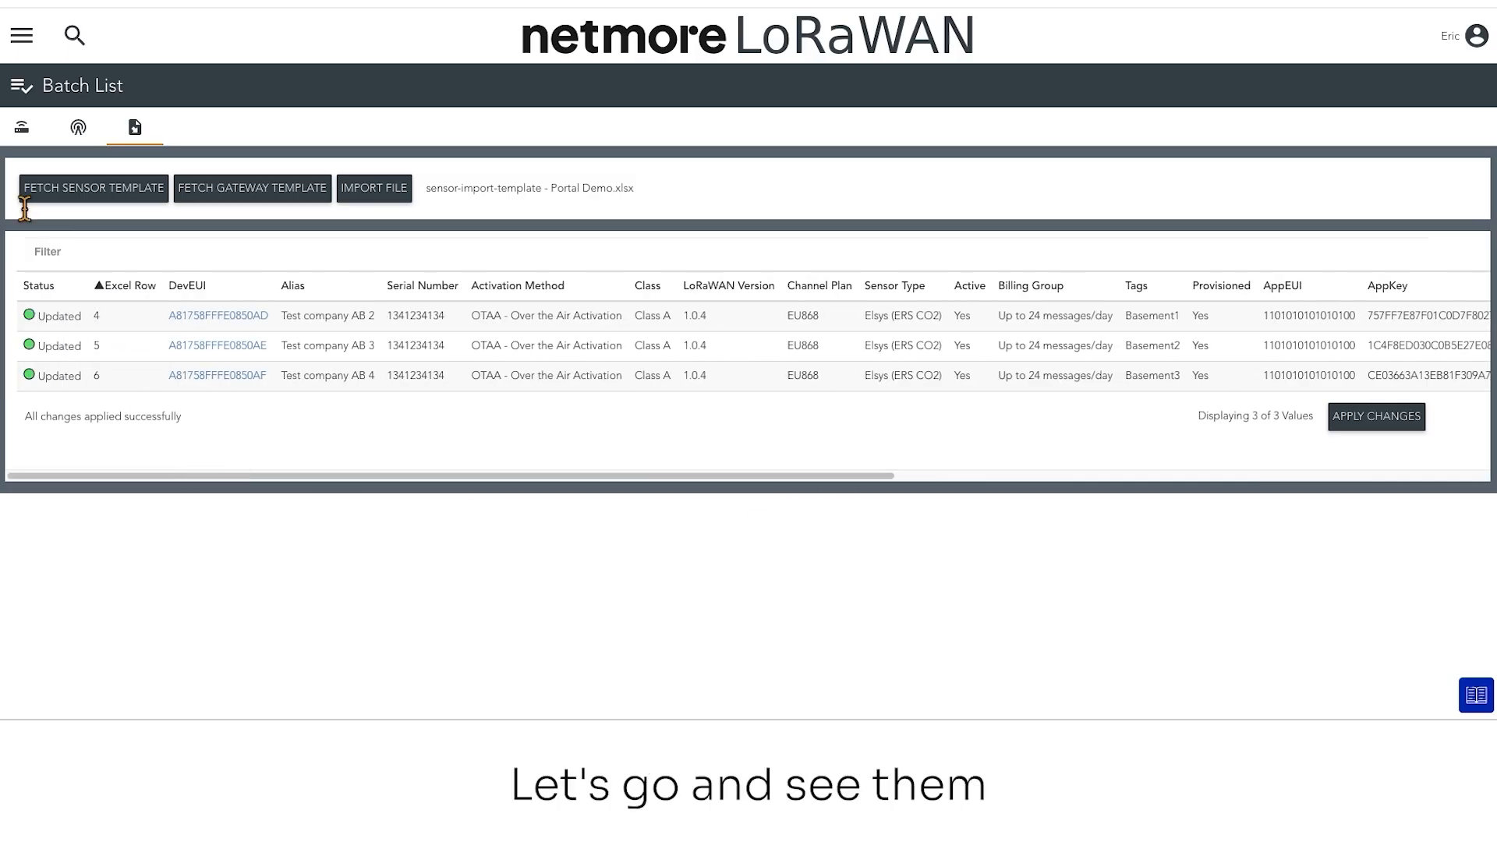
# Open the sensor search and list the service provider's sensors to check the imported devices
pyautogui.click(35, 35)
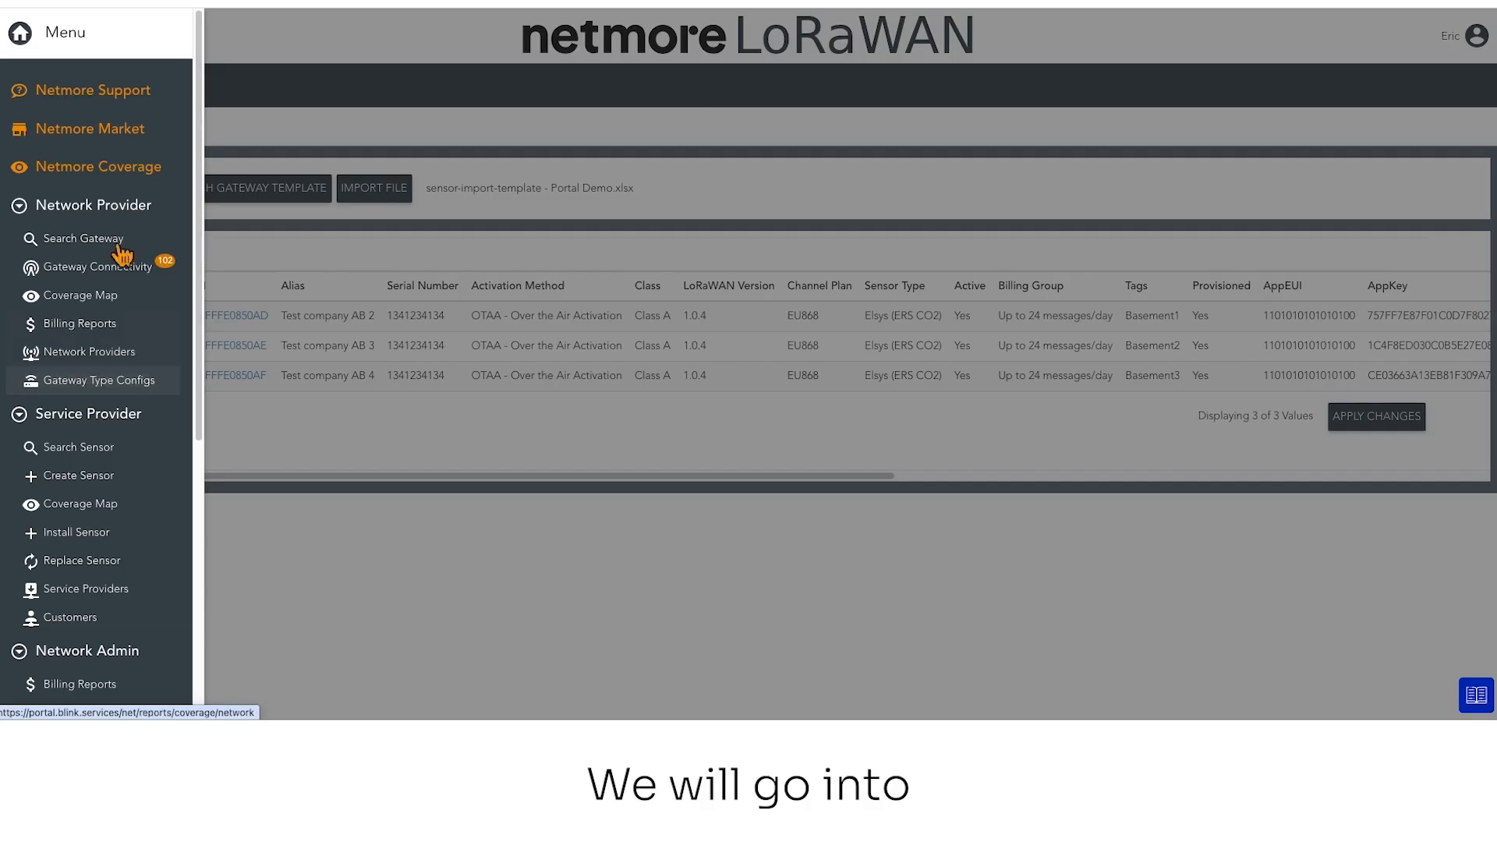
pyautogui.scroll(-1, 101, 234)
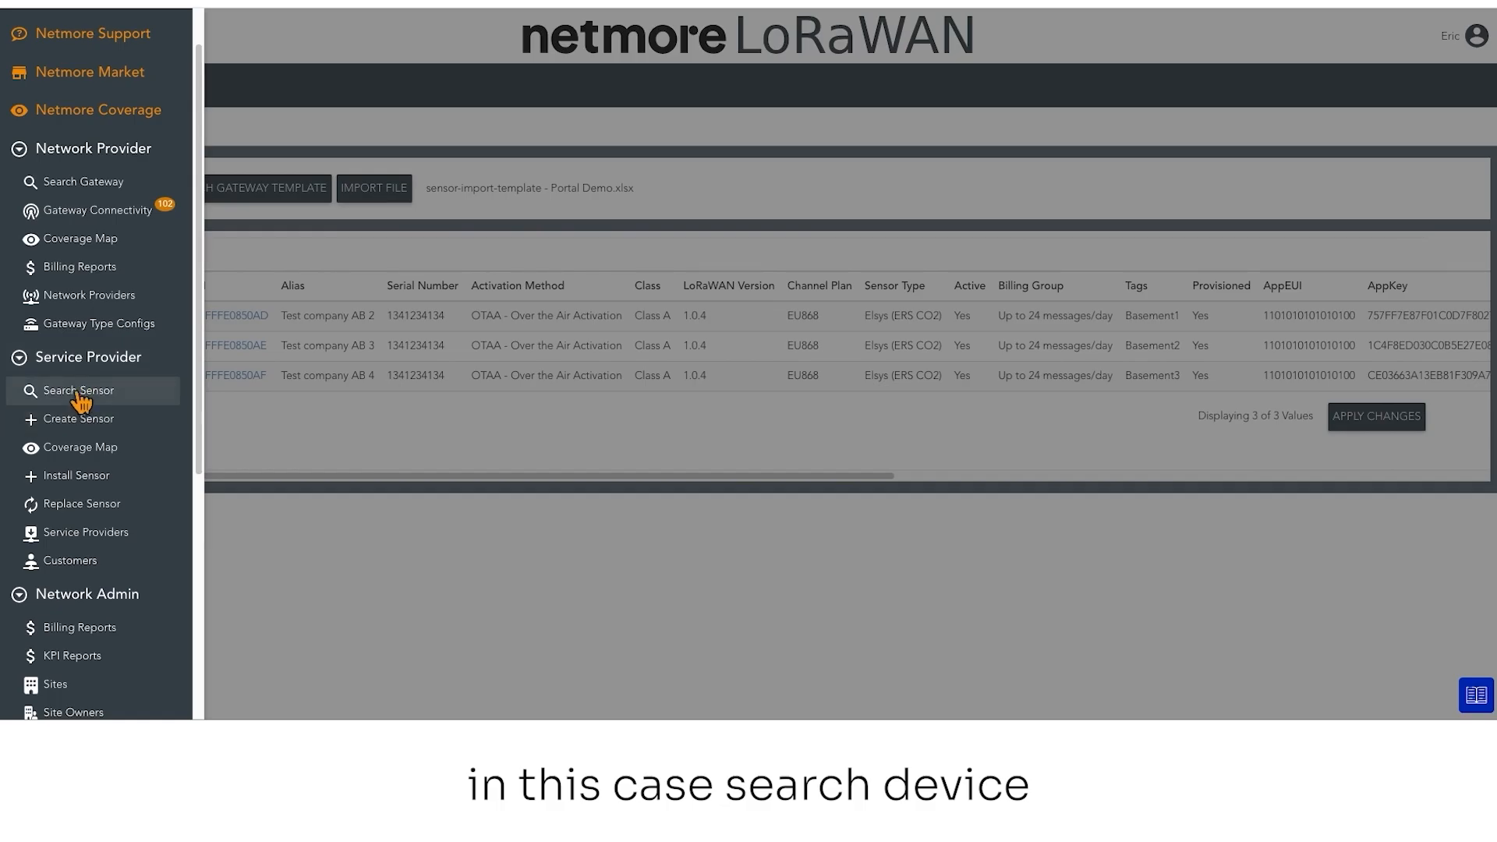
pyautogui.click(95, 423)
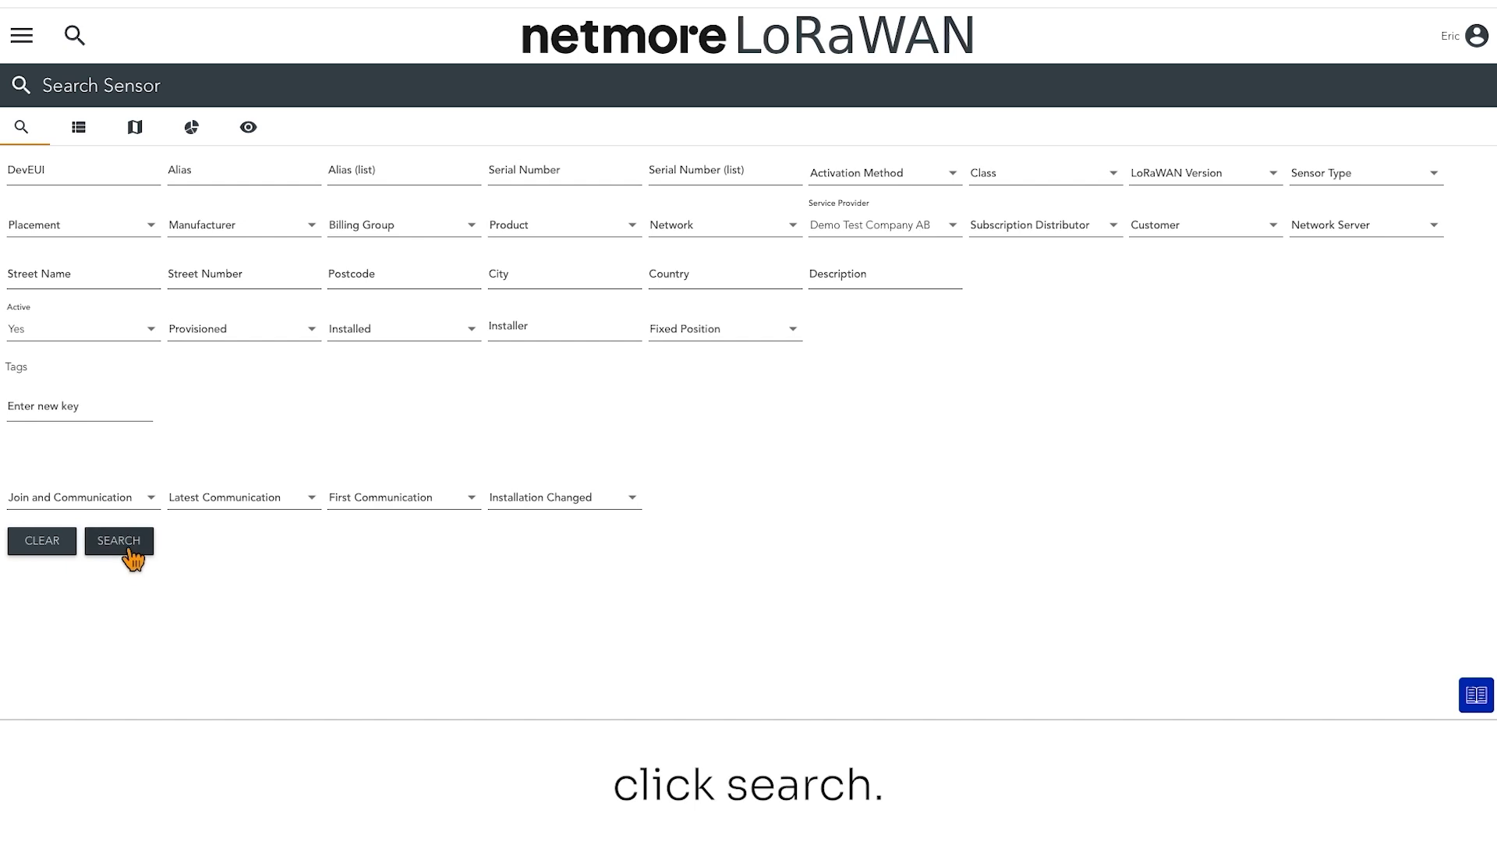
pyautogui.click(131, 550)
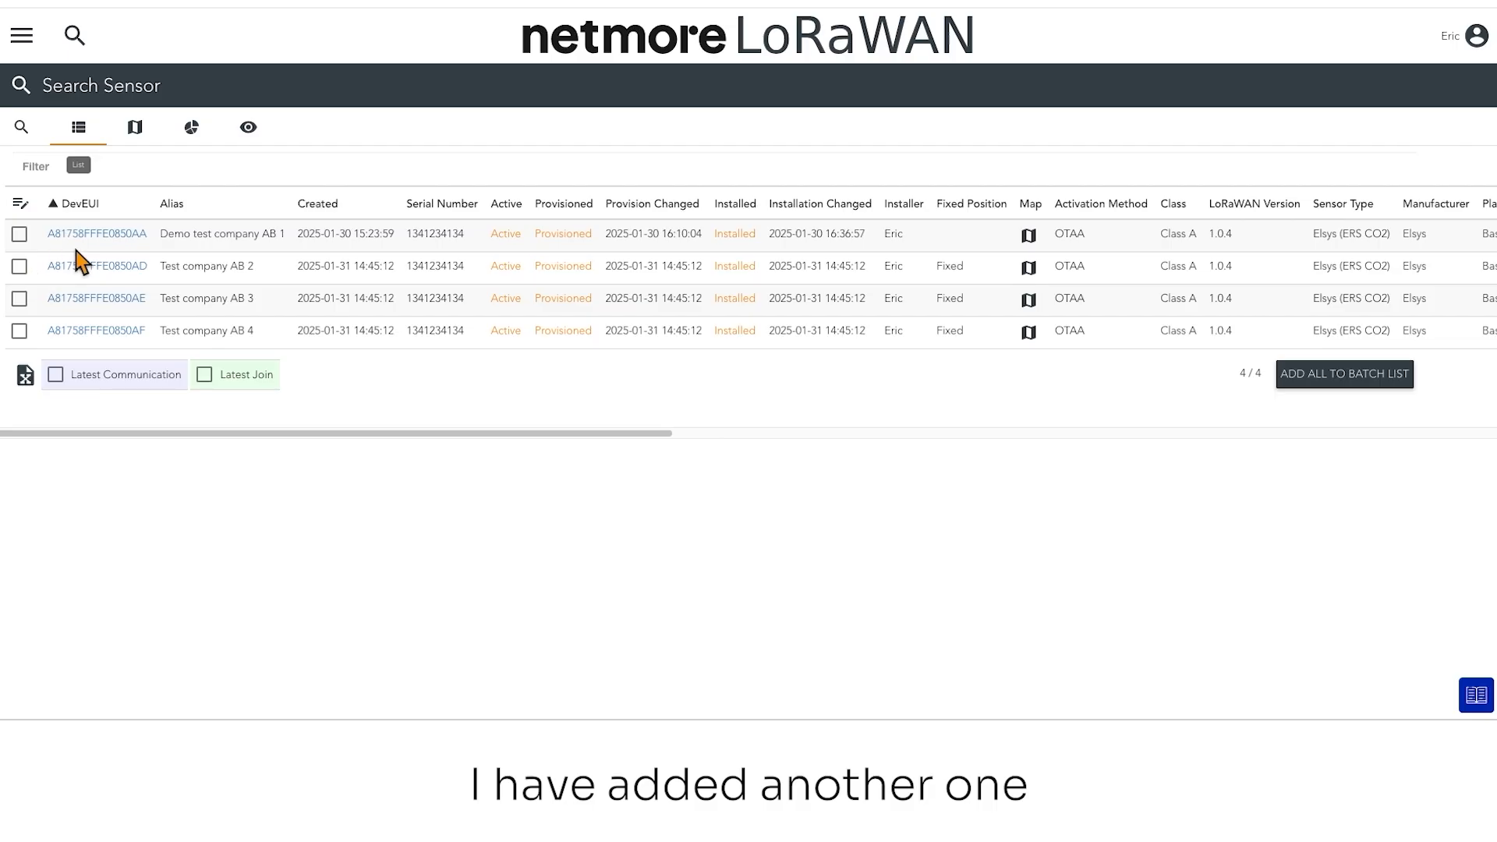
pyautogui.moveTo(149, 430); pyautogui.dragTo(84, 385)
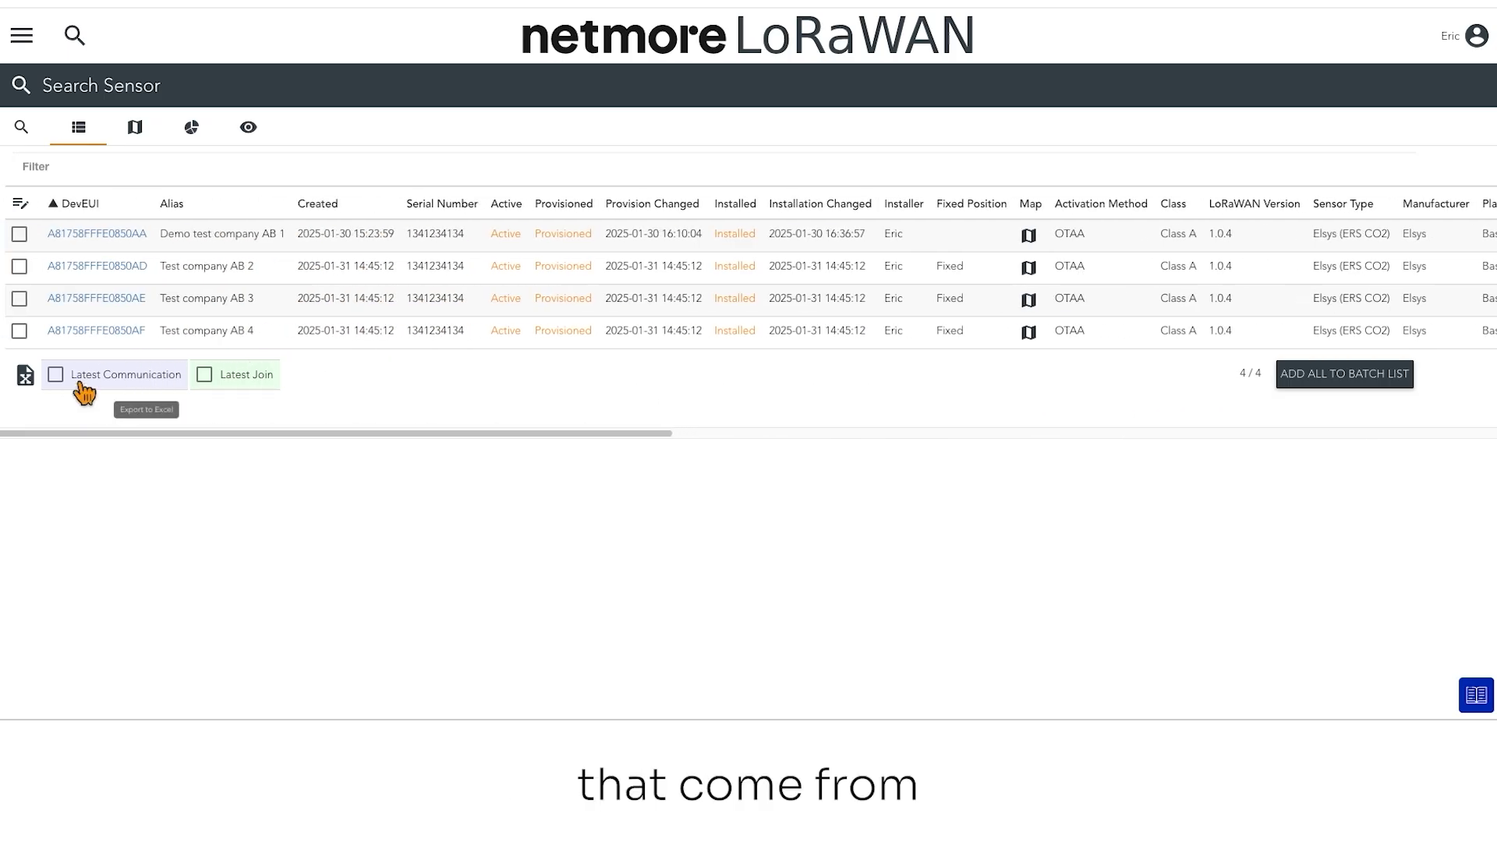